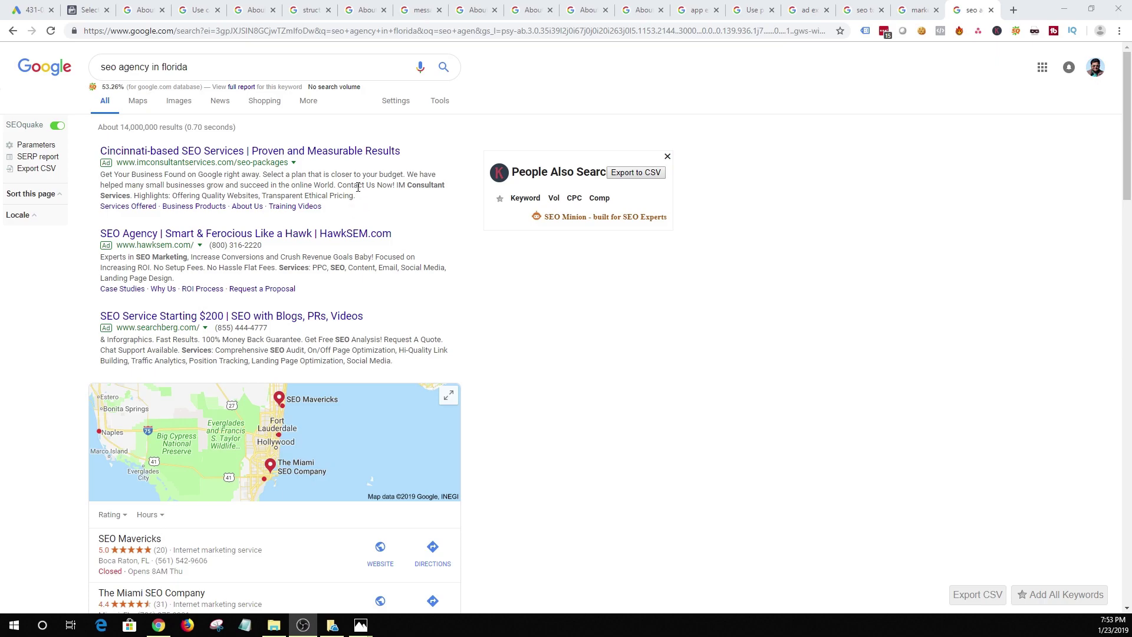
Switch to Google Ads and open the list of ad extension types that can be created for all campaigns
{"action": "left_click", "coordinate": [31, 9]}
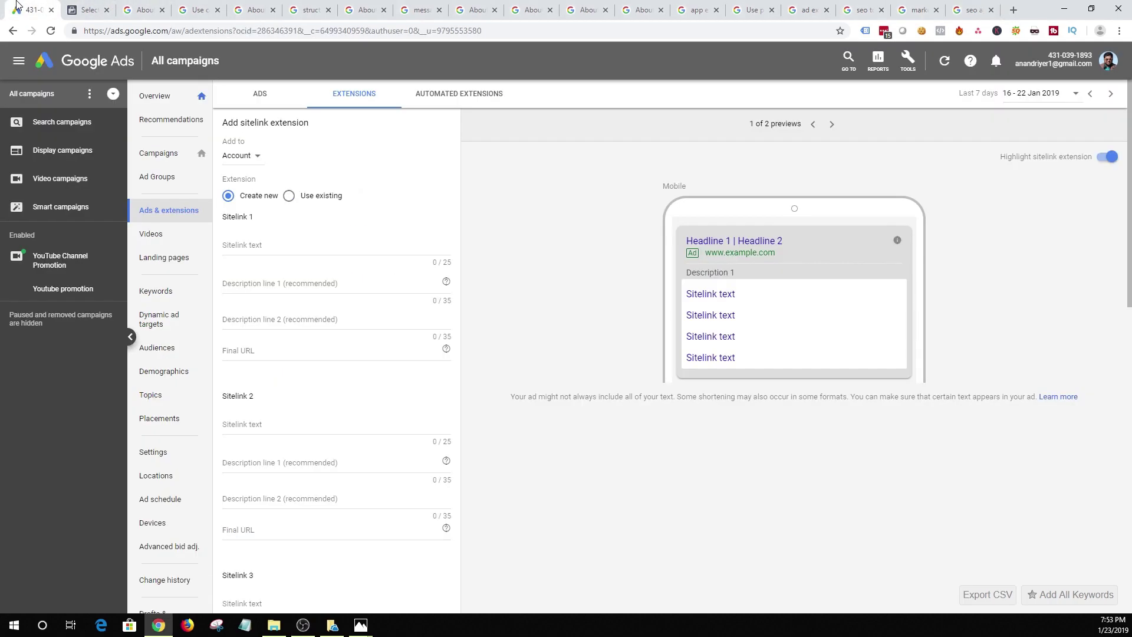
{"action": "left_click", "coordinate": [163, 214]}
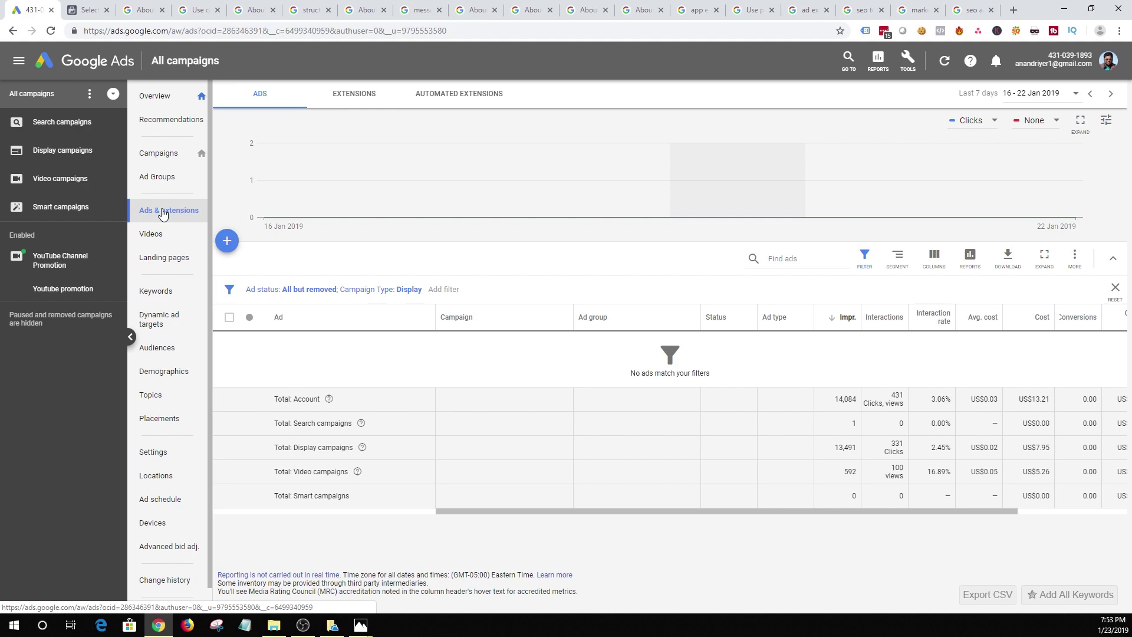
{"action": "left_click", "coordinate": [354, 104]}
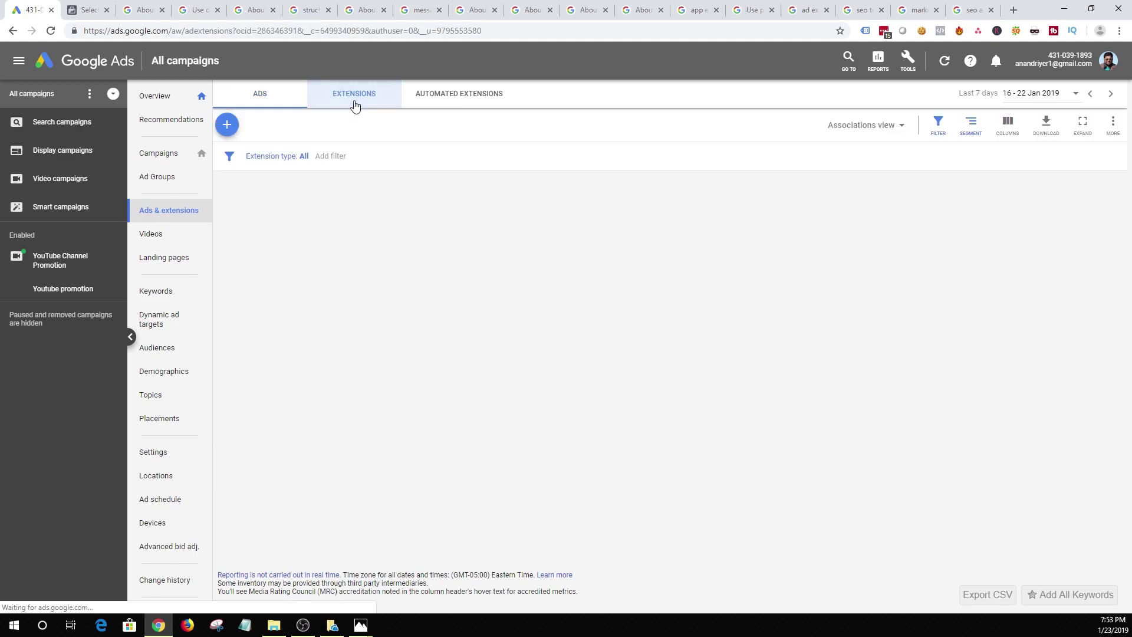
{"action": "left_click", "coordinate": [225, 130]}
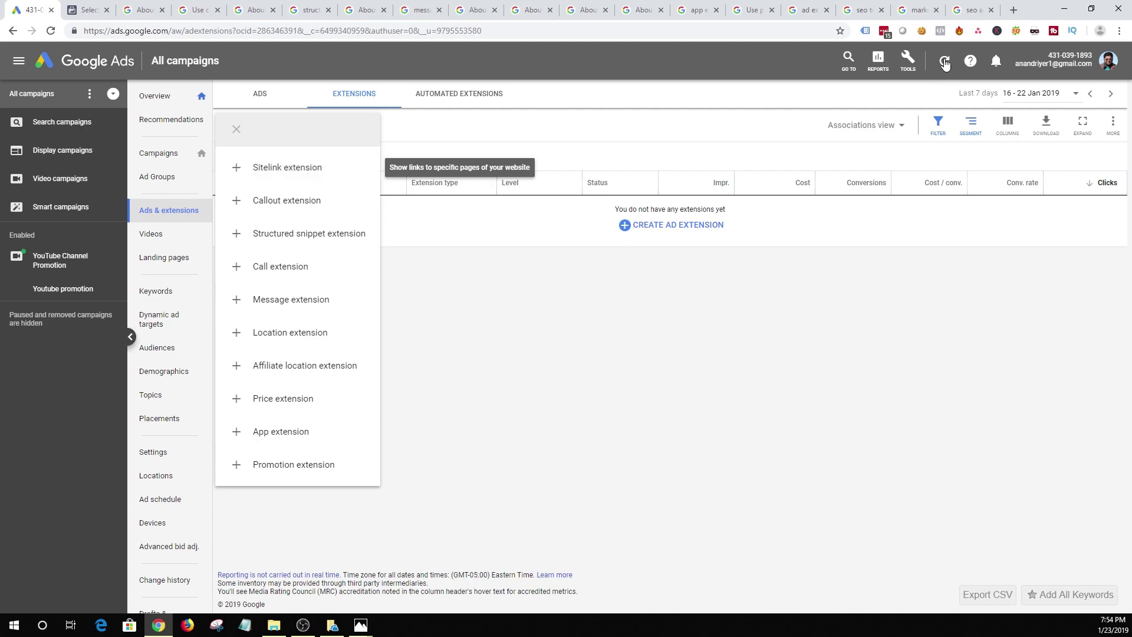
View the sitelinks in the "seo agency in florida" search ads, and open a new sitelink extension form in Google Ads
{"action": "left_click", "coordinate": [974, 12]}
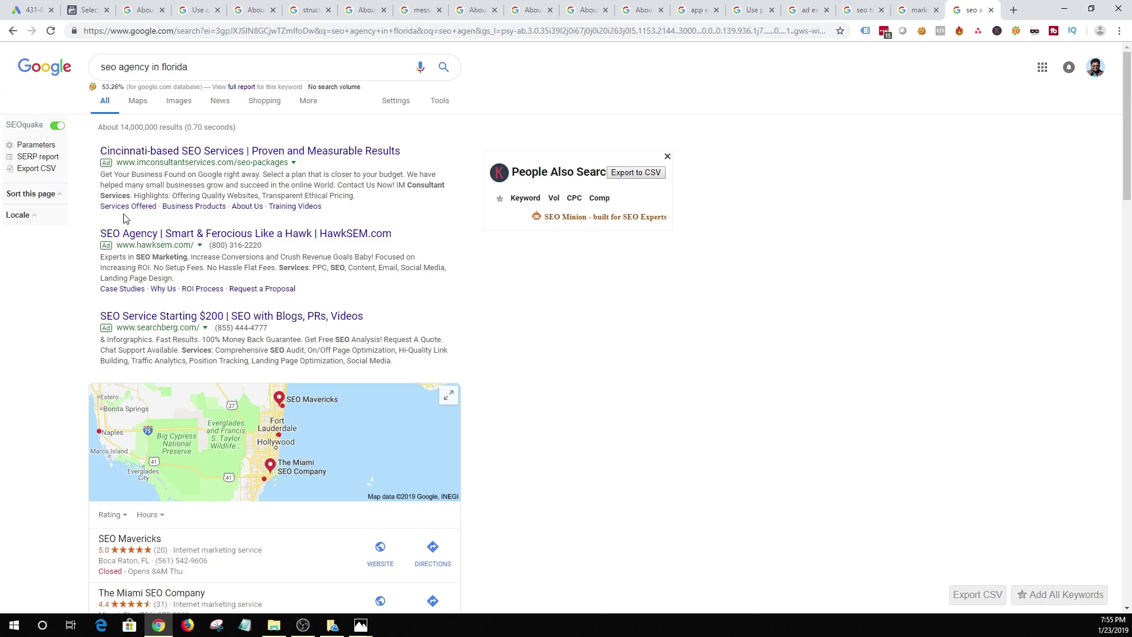
{"action": "left_click", "coordinate": [33, 11]}
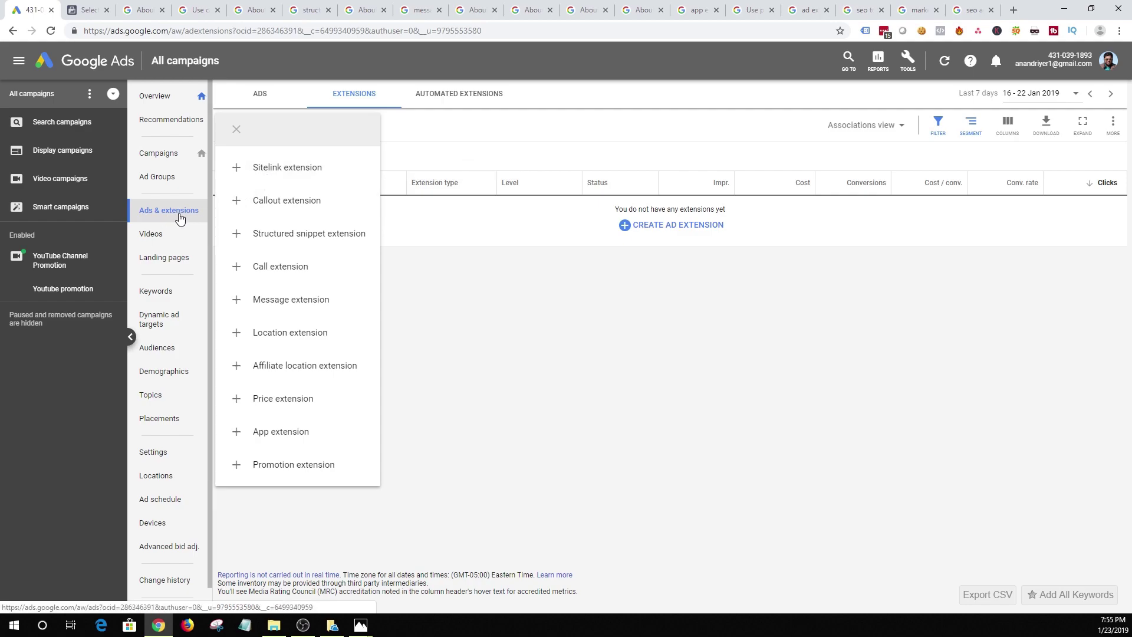
{"action": "left_click", "coordinate": [363, 99]}
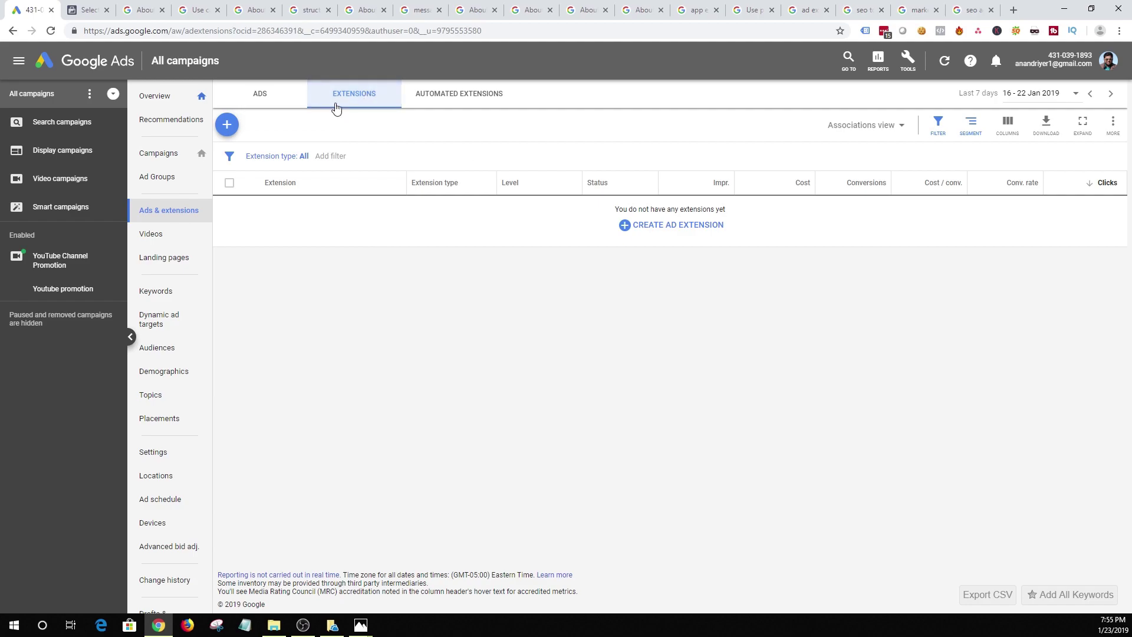
{"action": "left_click", "coordinate": [227, 125]}
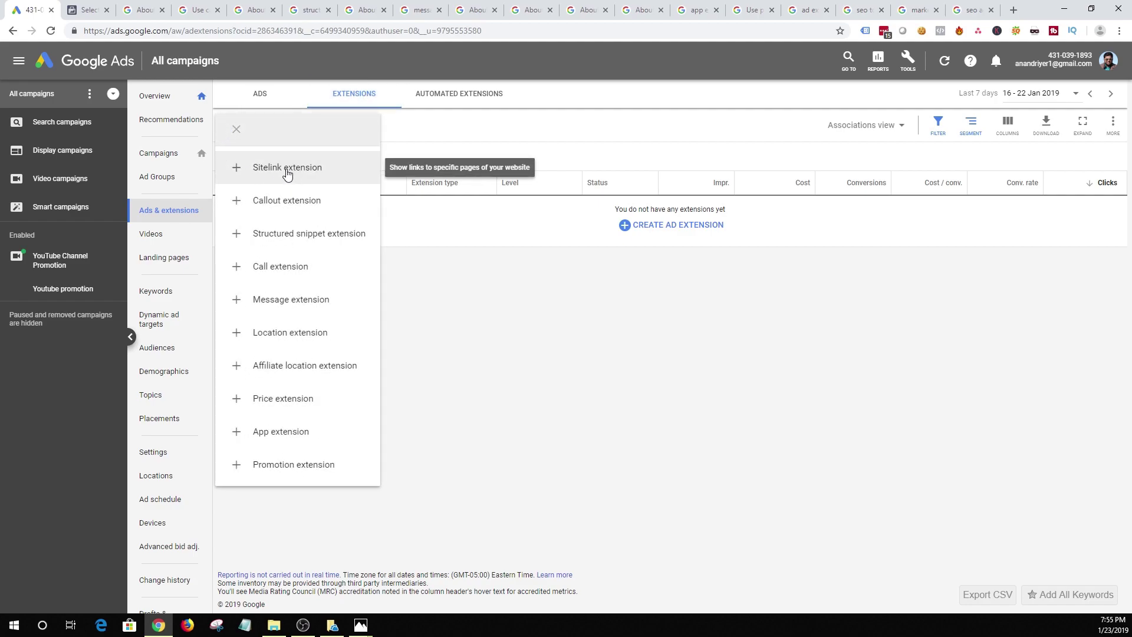
{"action": "left_click", "coordinate": [281, 170]}
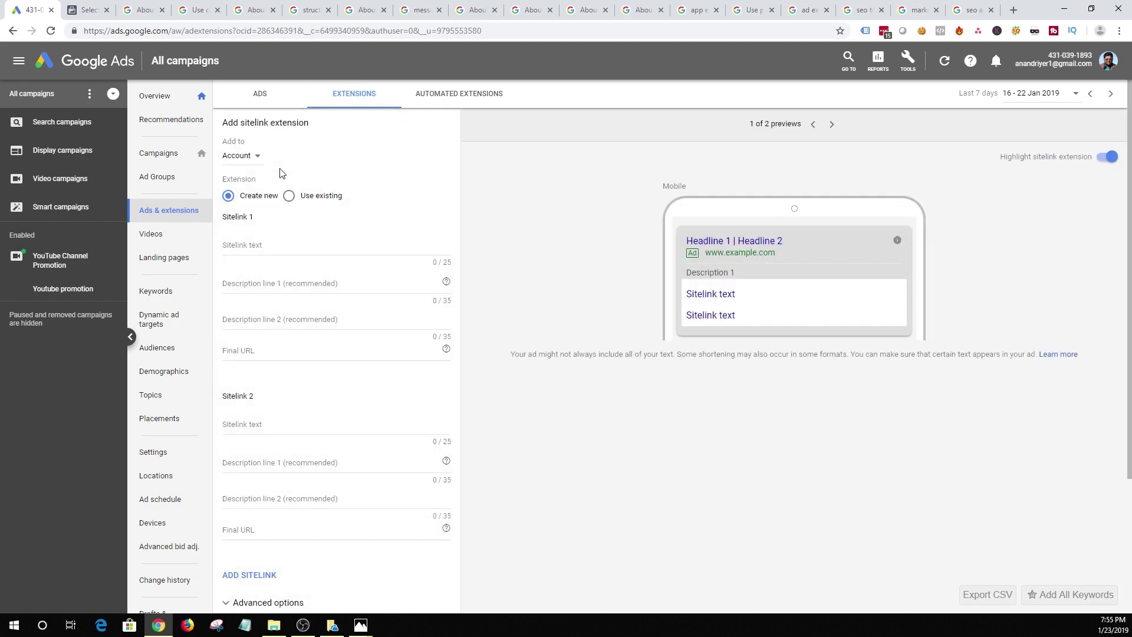
Examine the text, description and final URL fields of Sitelink 1 and the levels the extension can be added to
{"action": "left_click", "coordinate": [256, 246]}
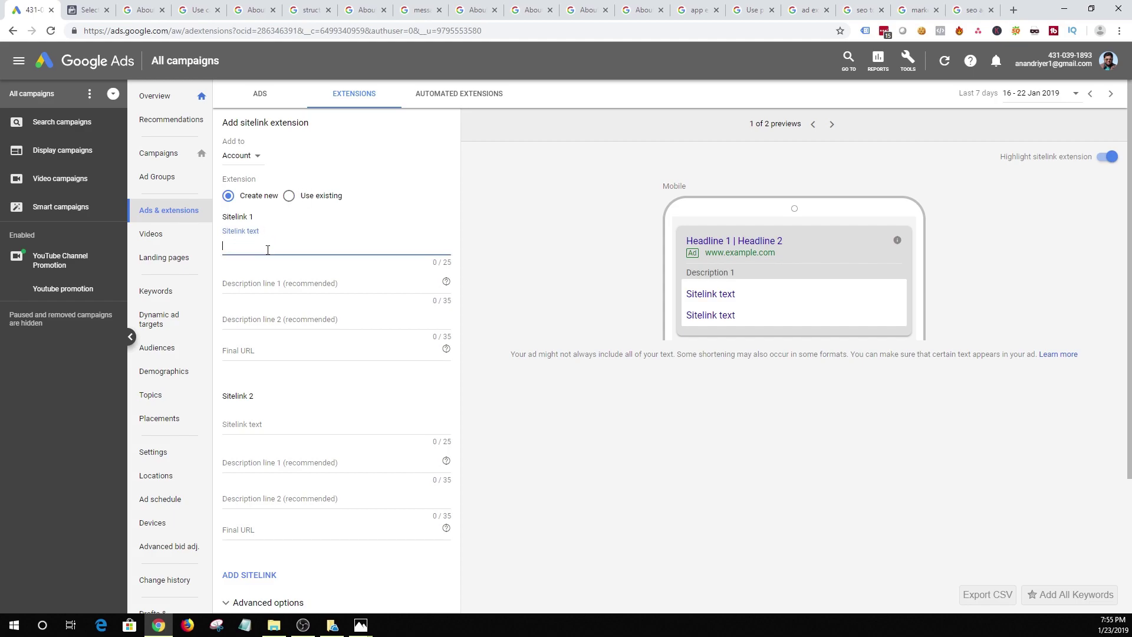
{"action": "left_click", "coordinate": [271, 288]}
{"action": "key", "text": "Tab"}
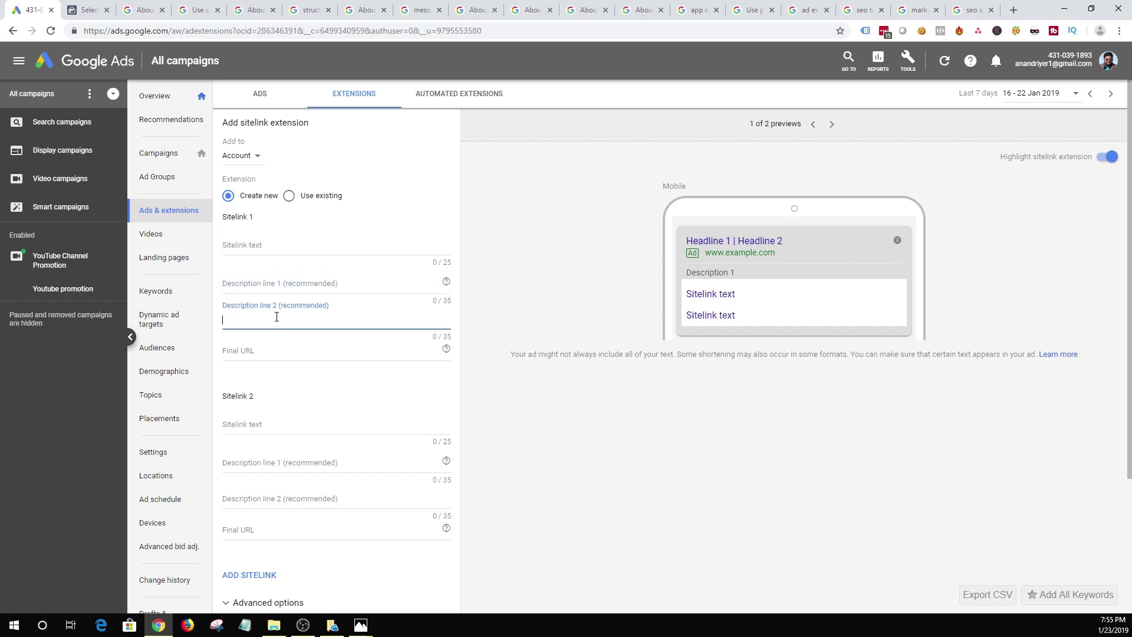
{"action": "left_click", "coordinate": [273, 352]}
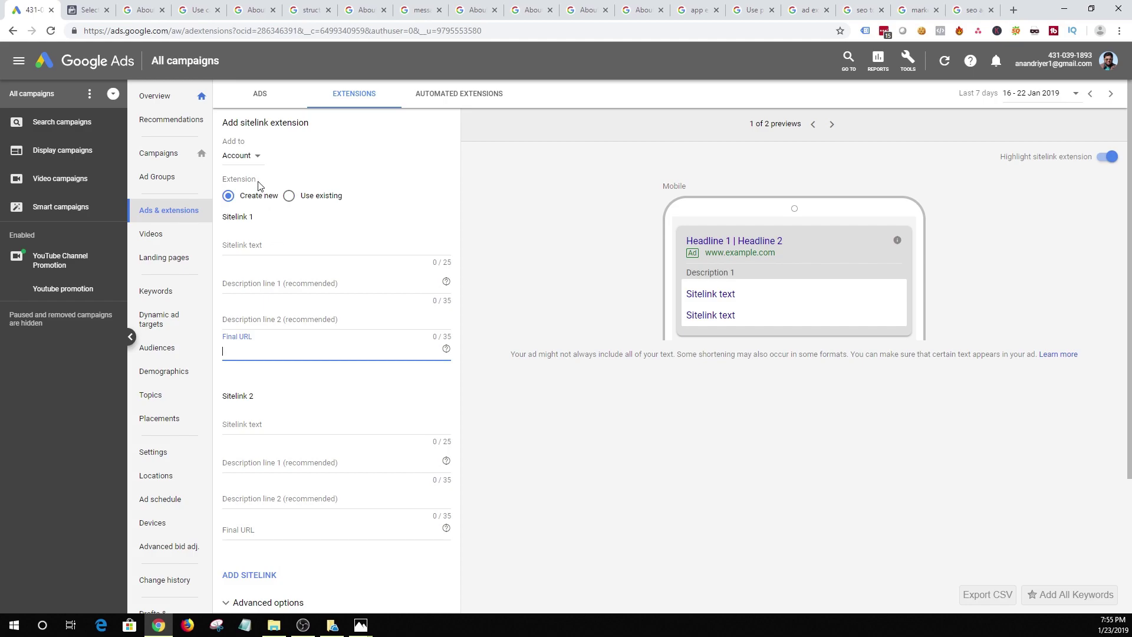
{"action": "left_click", "coordinate": [255, 158]}
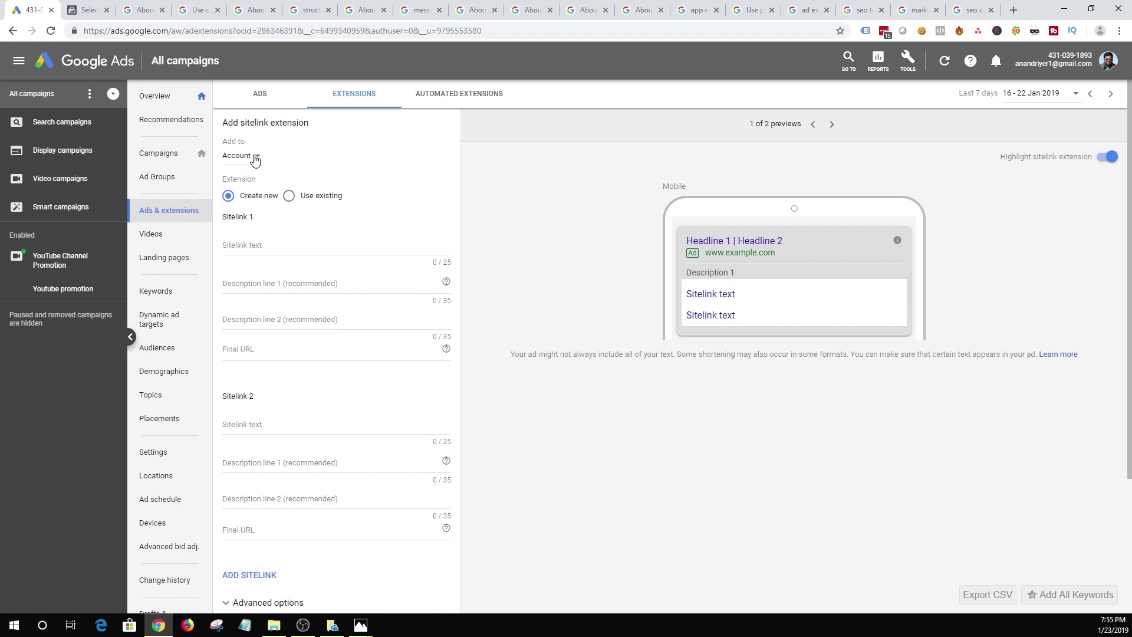
{"action": "left_click", "coordinate": [255, 158]}
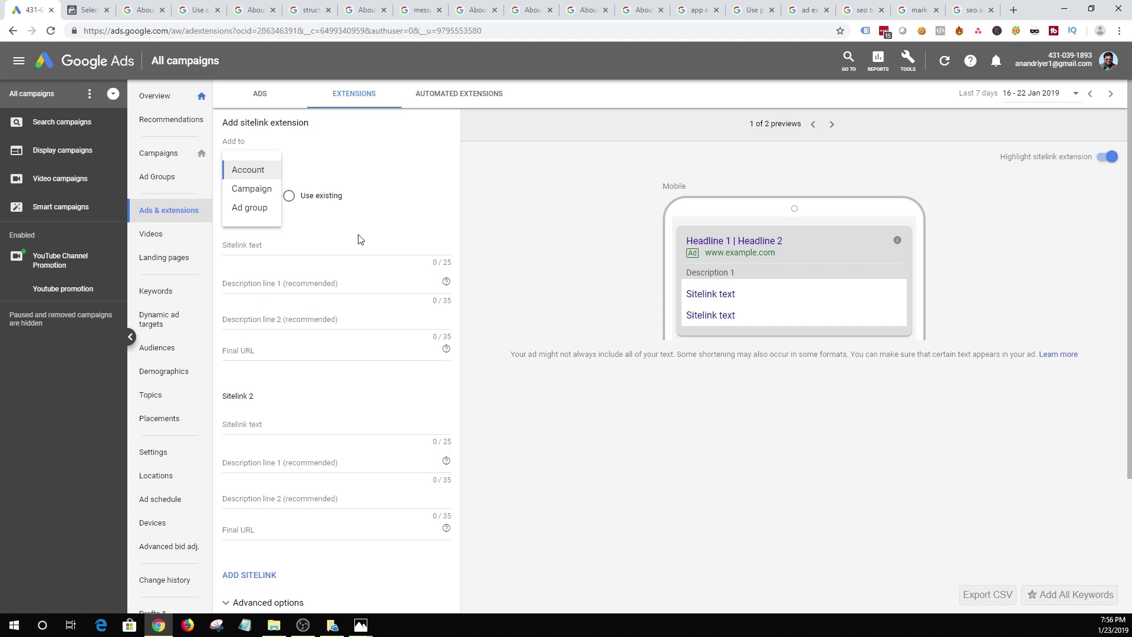
{"action": "left_click", "coordinate": [582, 443]}
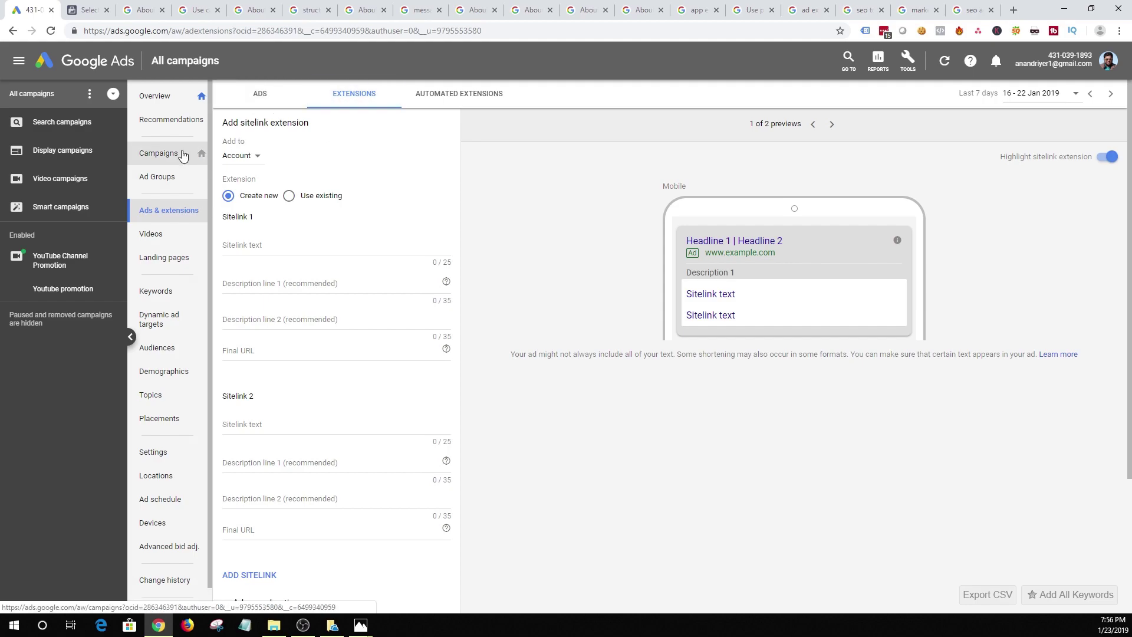
Leave the sitelink form and look over the available extension types, including the callout extension
{"action": "left_click", "coordinate": [181, 214]}
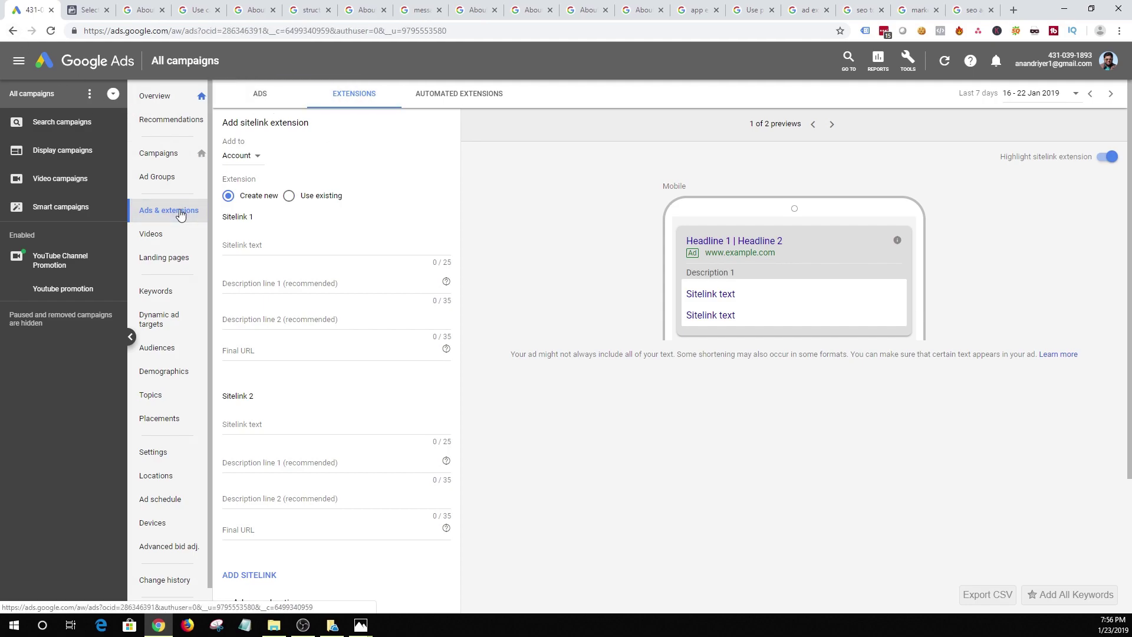
{"action": "left_click", "coordinate": [348, 96]}
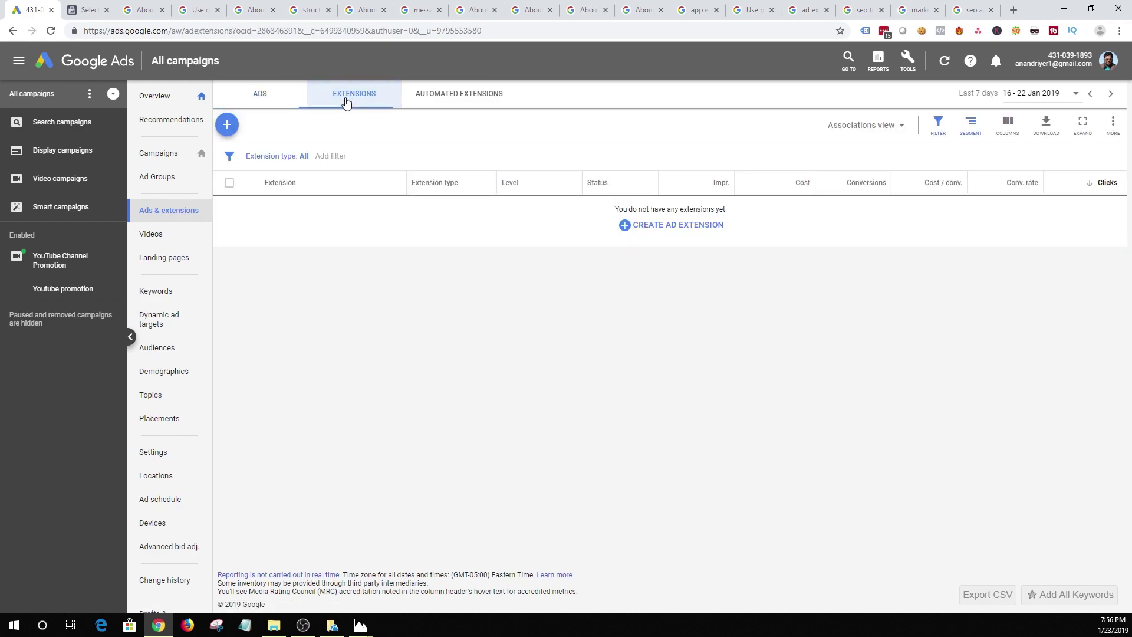
{"action": "left_click", "coordinate": [227, 124]}
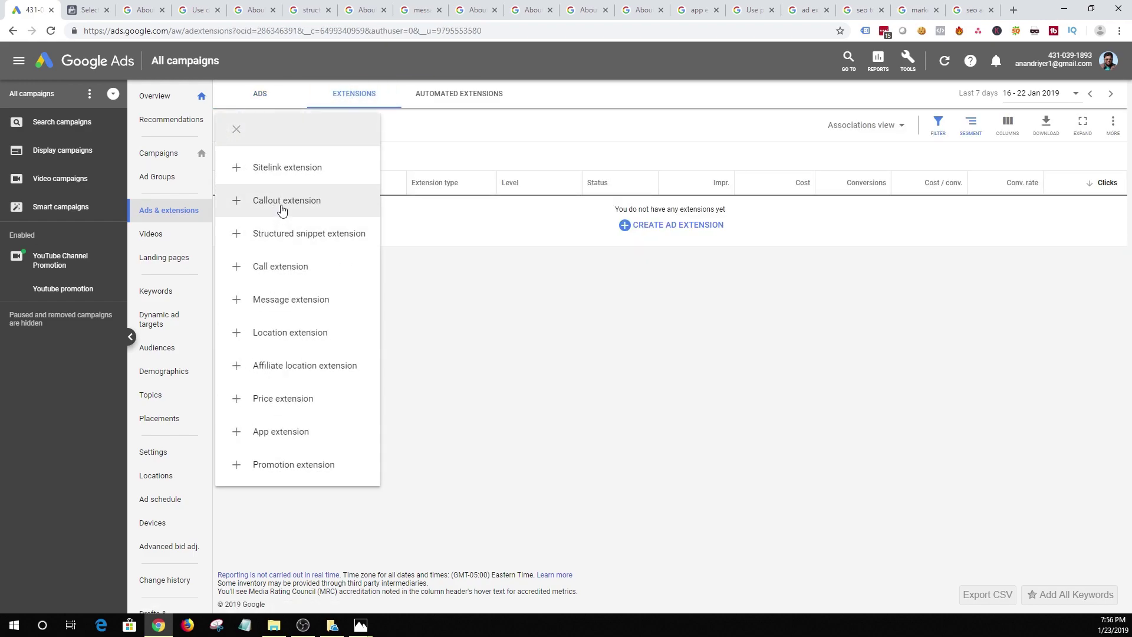
{"action": "left_click", "coordinate": [521, 384]}
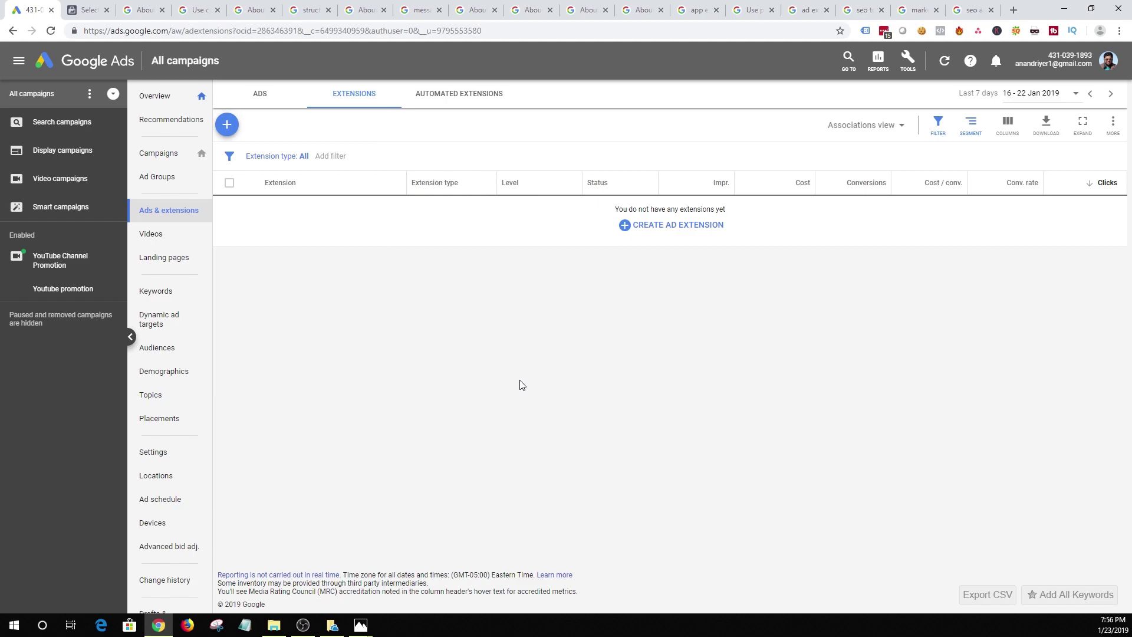
Examine the callout phrases in the HawkSEM ad on the "seo agency in florida" search results page
{"action": "left_click", "coordinate": [970, 10]}
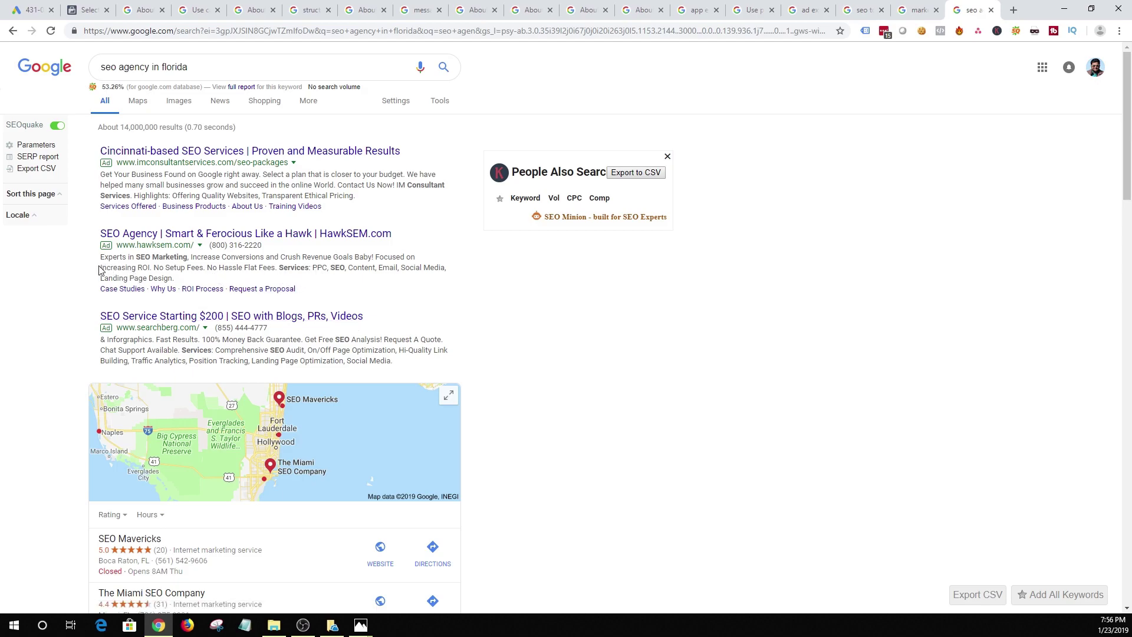
{"action": "left_click_drag", "start_coordinate": [101, 267], "coordinate": [276, 268]}
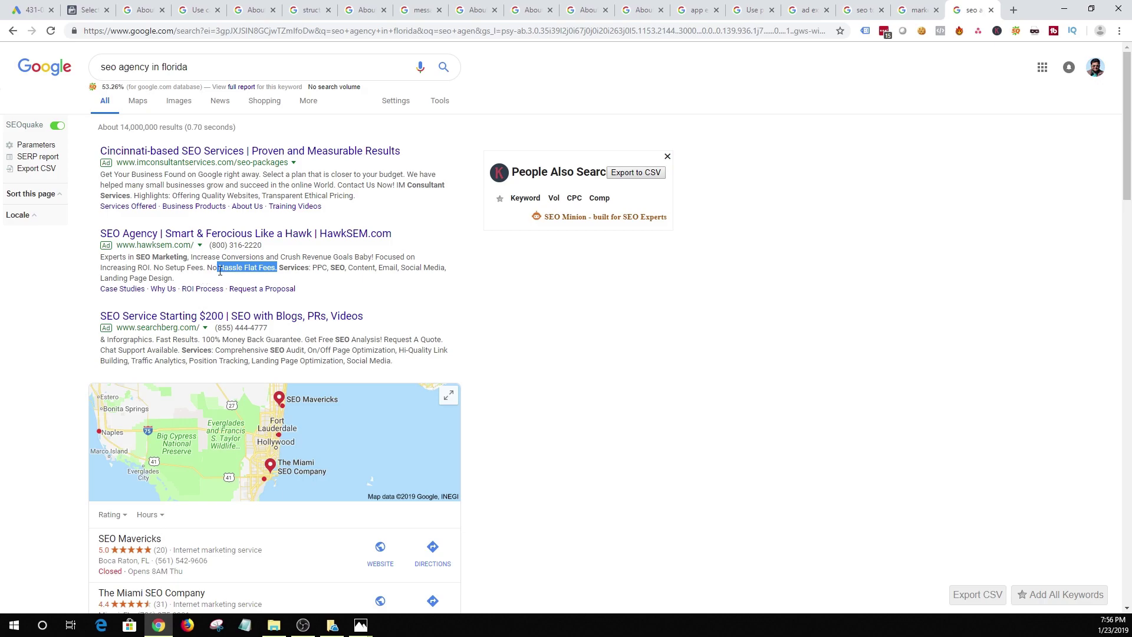
{"action": "left_click_drag", "start_coordinate": [102, 266], "coordinate": [151, 269]}
{"action": "left_click", "coordinate": [229, 275]}
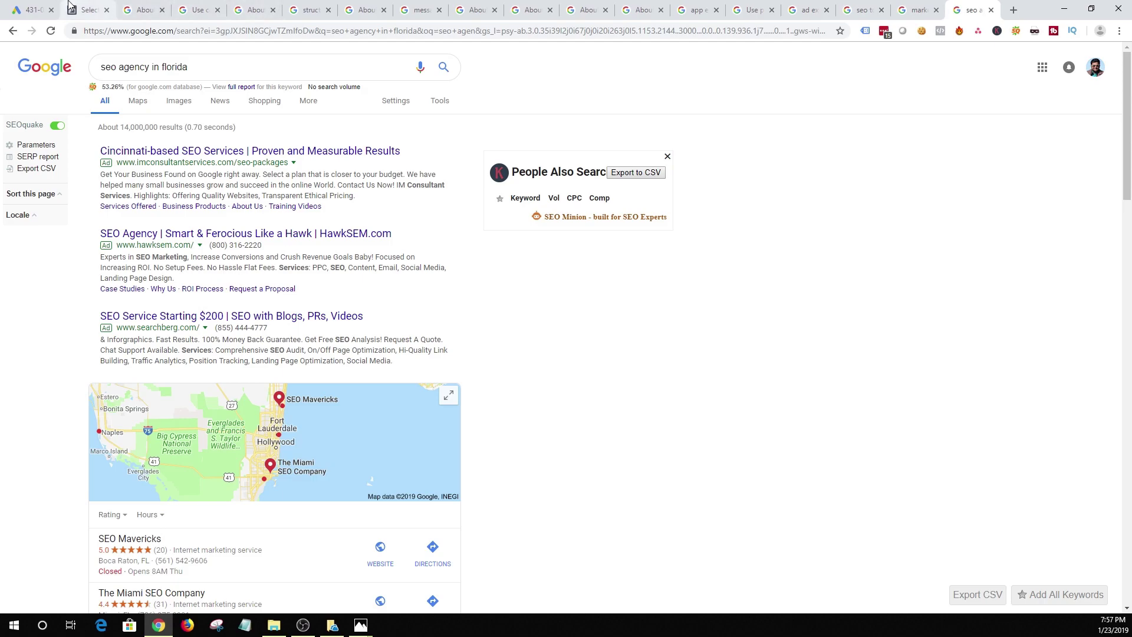
Return to Google Ads and open a new callout extension form
{"action": "left_click", "coordinate": [49, 7]}
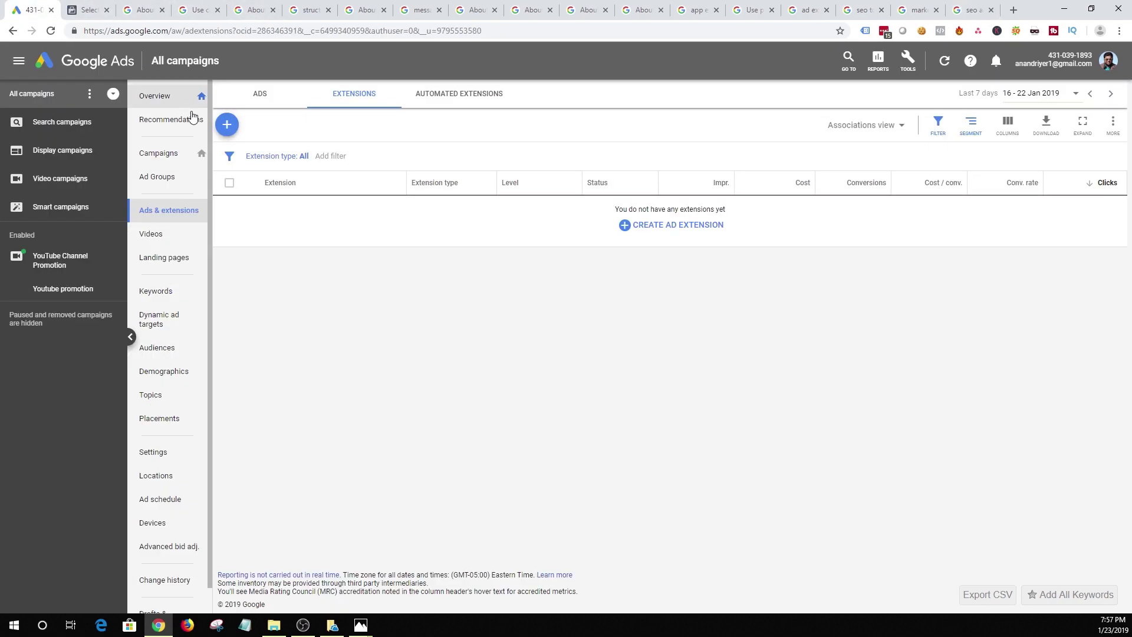
{"action": "left_click", "coordinate": [225, 126]}
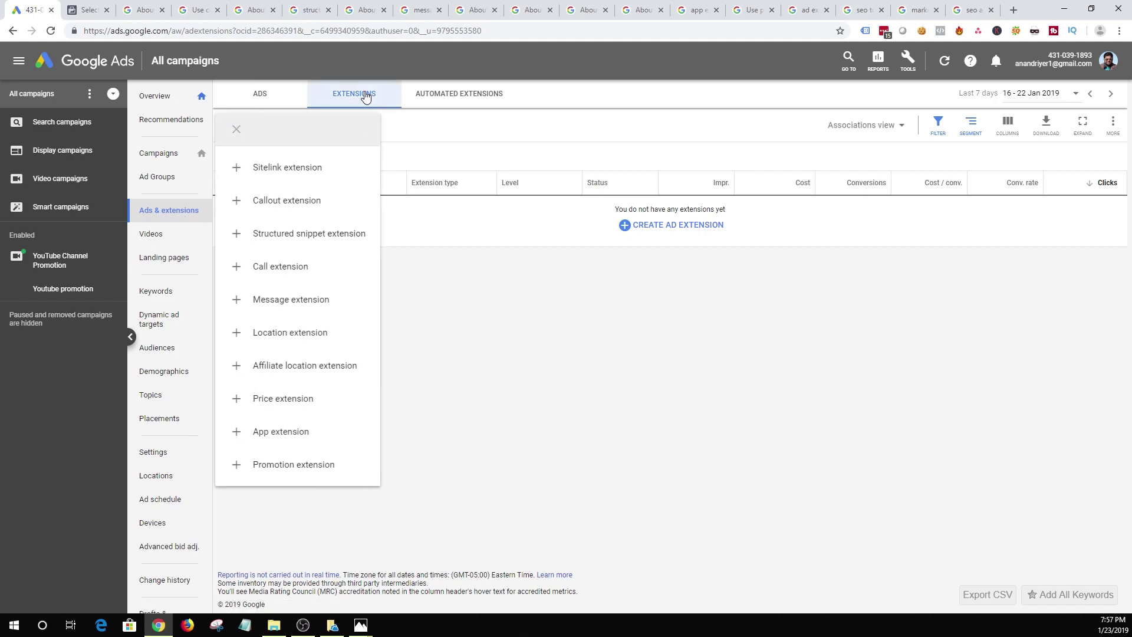
{"action": "left_click", "coordinate": [311, 204]}
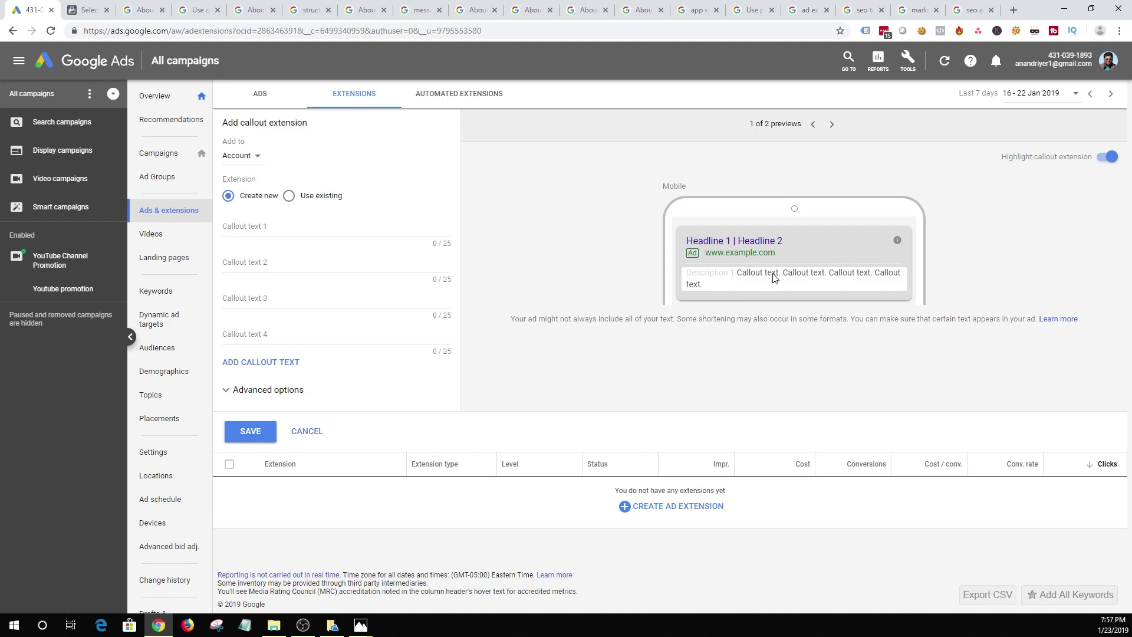
Examine the four callout text fields and the levels the callout extension can be added to
{"action": "left_click", "coordinate": [306, 227]}
{"action": "left_click", "coordinate": [303, 334]}
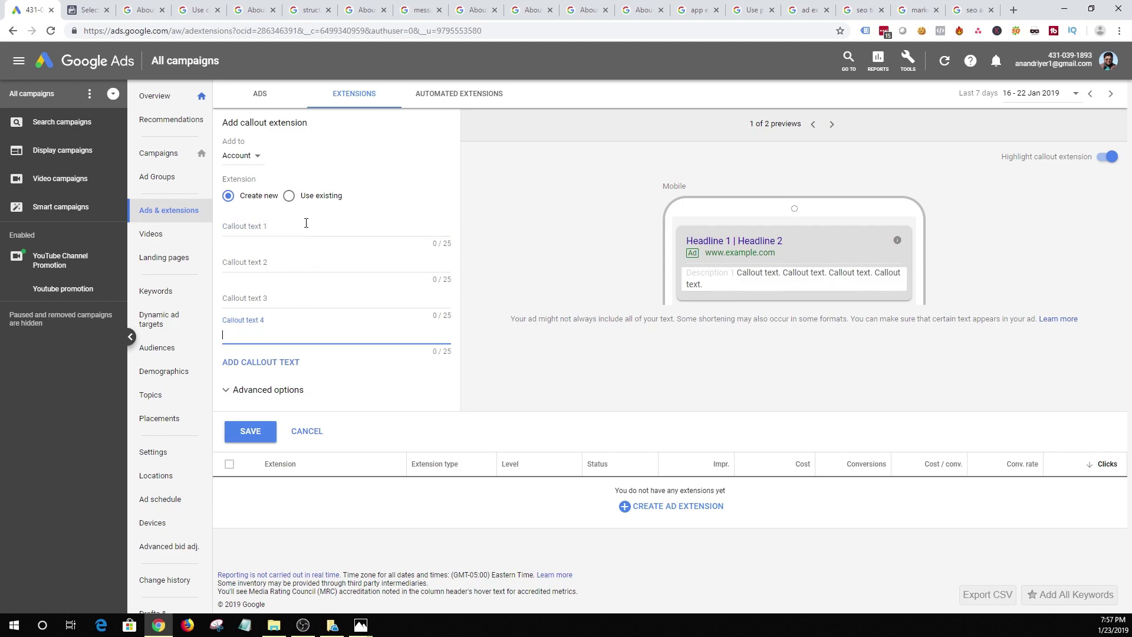
{"action": "left_click", "coordinate": [251, 156]}
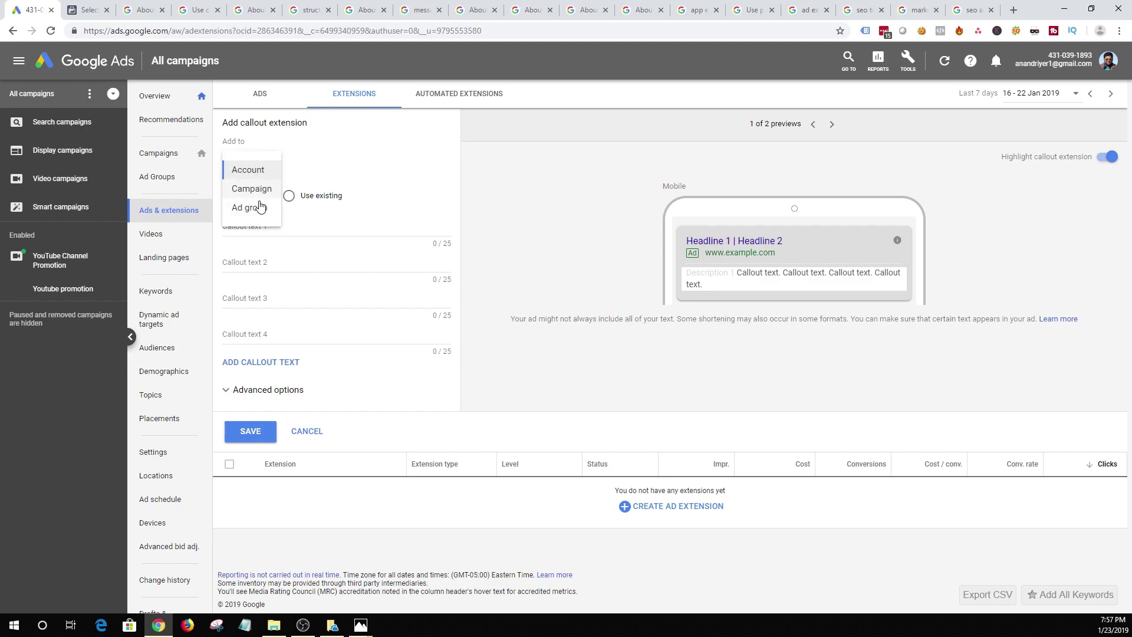
{"action": "left_click", "coordinate": [613, 387]}
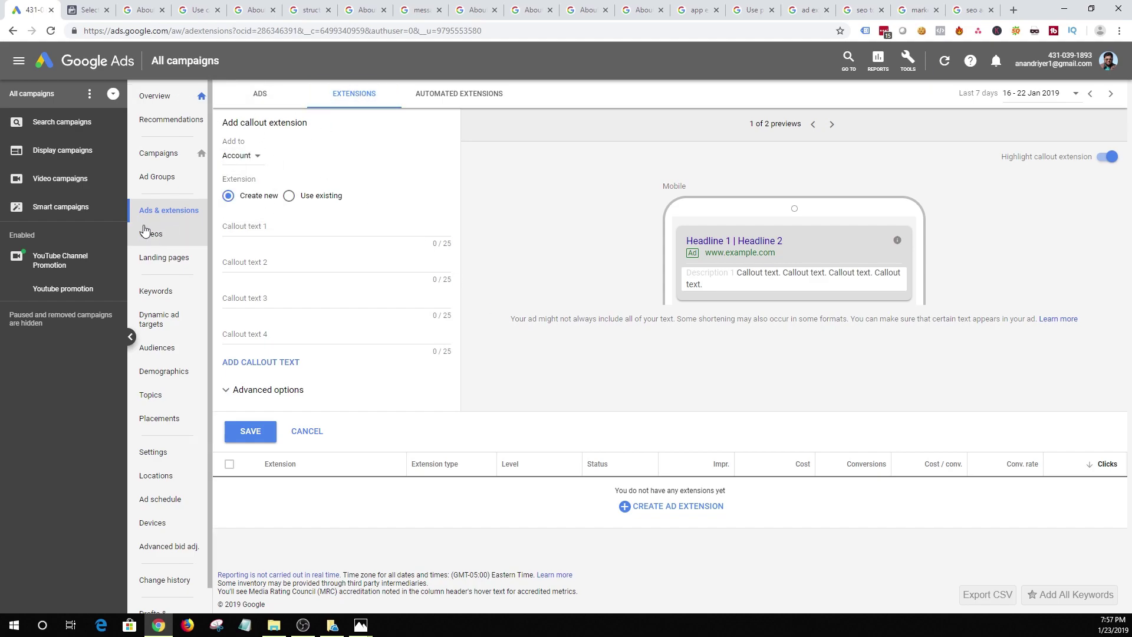
Leave the callout form and bring up the extension types to locate the structured snippet extension
{"action": "left_click", "coordinate": [160, 212]}
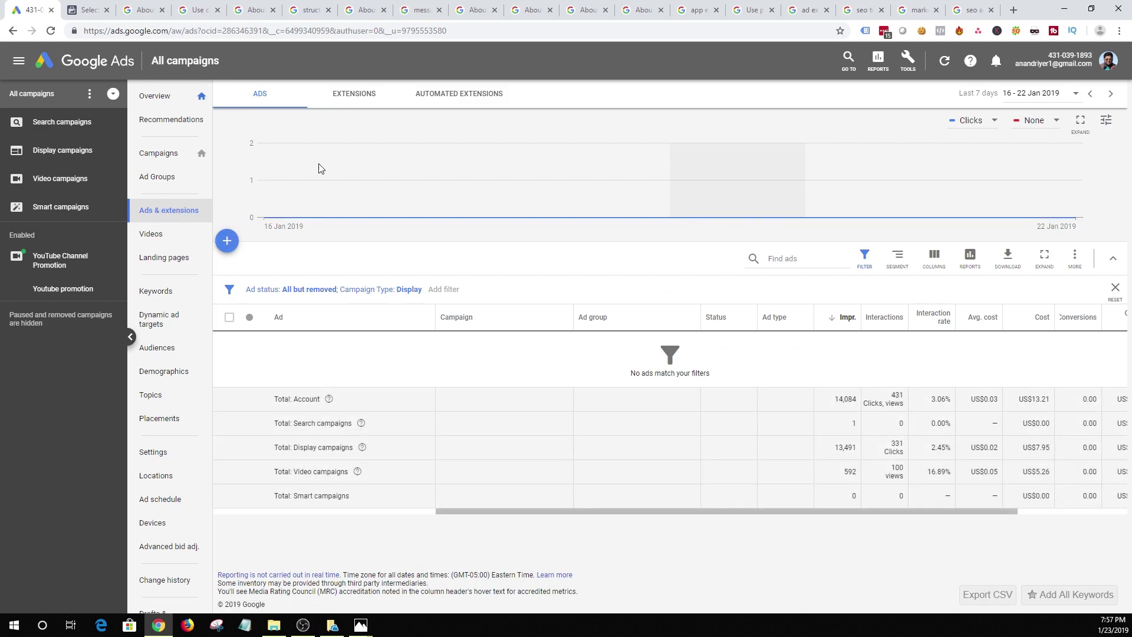
{"action": "left_click", "coordinate": [357, 103]}
{"action": "left_click", "coordinate": [229, 126]}
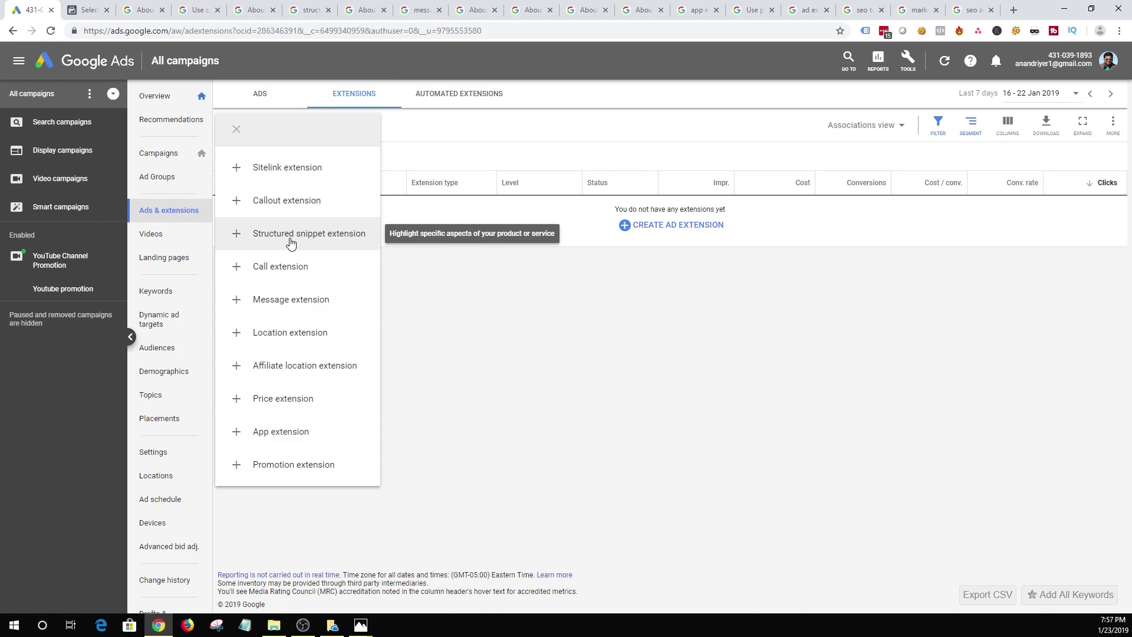
Return to the "seo agency in florida" search results and examine the Services structured snippet in the HawkSEM ad
{"action": "left_click", "coordinate": [311, 10]}
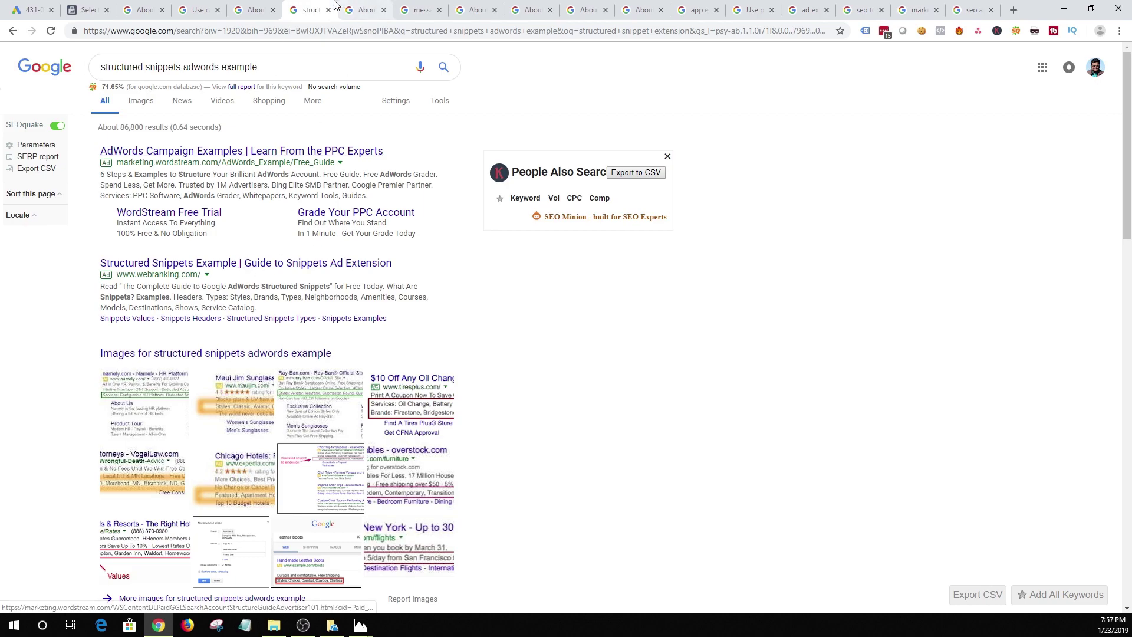
{"action": "left_click", "coordinate": [365, 10]}
{"action": "scroll", "coordinate": [318, 231], "scroll_direction": "up", "scroll_amount": 5}
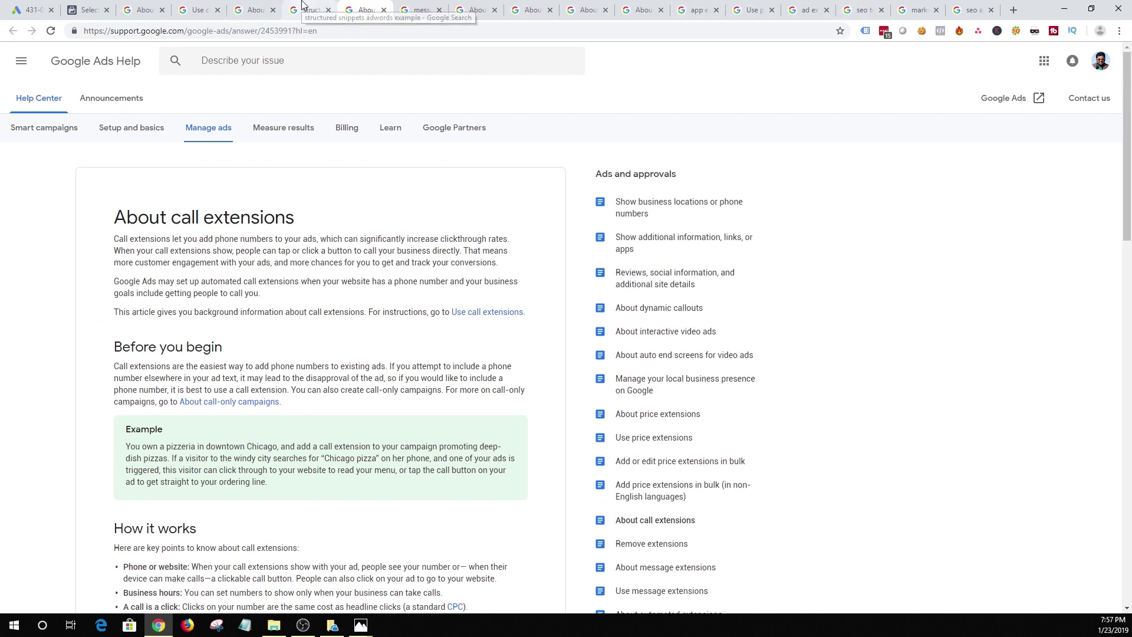
{"action": "left_click", "coordinate": [972, 10]}
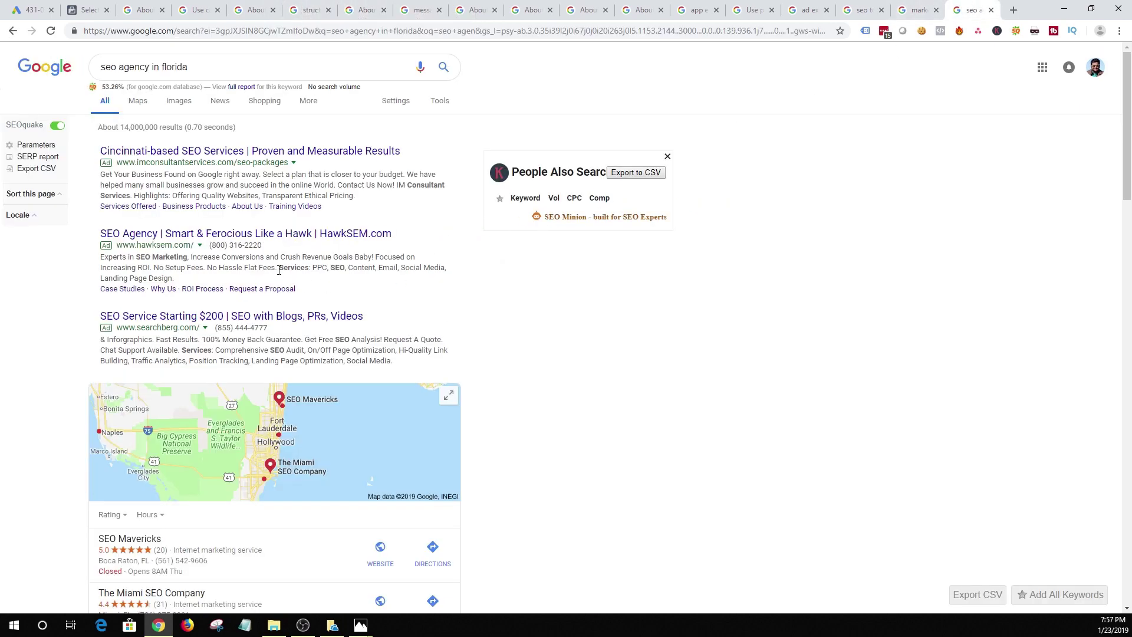
{"action": "left_click_drag", "start_coordinate": [280, 268], "coordinate": [358, 292]}
{"action": "left_click", "coordinate": [314, 280]}
{"action": "triple_click", "coordinate": [291, 269]}
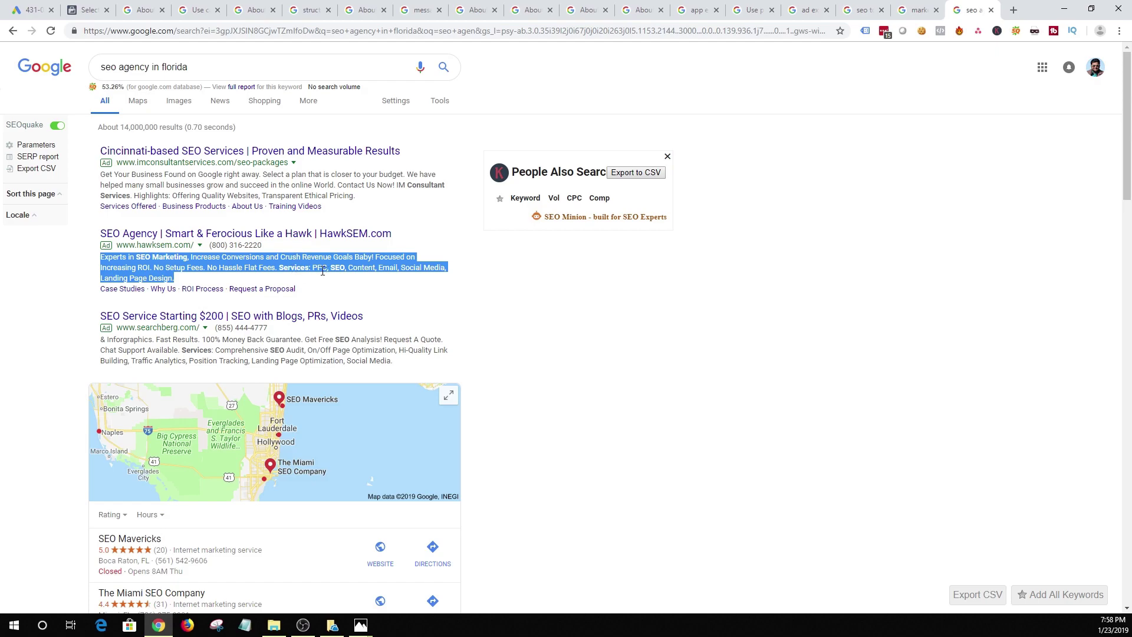
{"action": "left_click", "coordinate": [295, 279]}
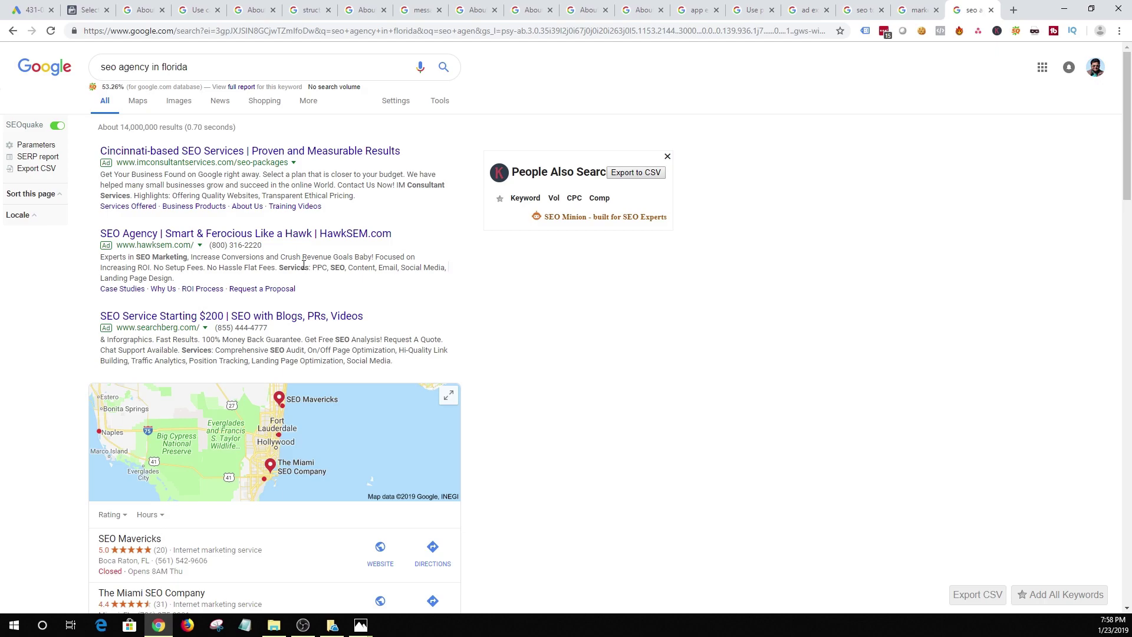
Highlight the Services snippet in the searchberg.com ad and compare it with the preview in a new structured snippet extension form in Google Ads
{"action": "left_click_drag", "start_coordinate": [182, 351], "coordinate": [397, 368]}
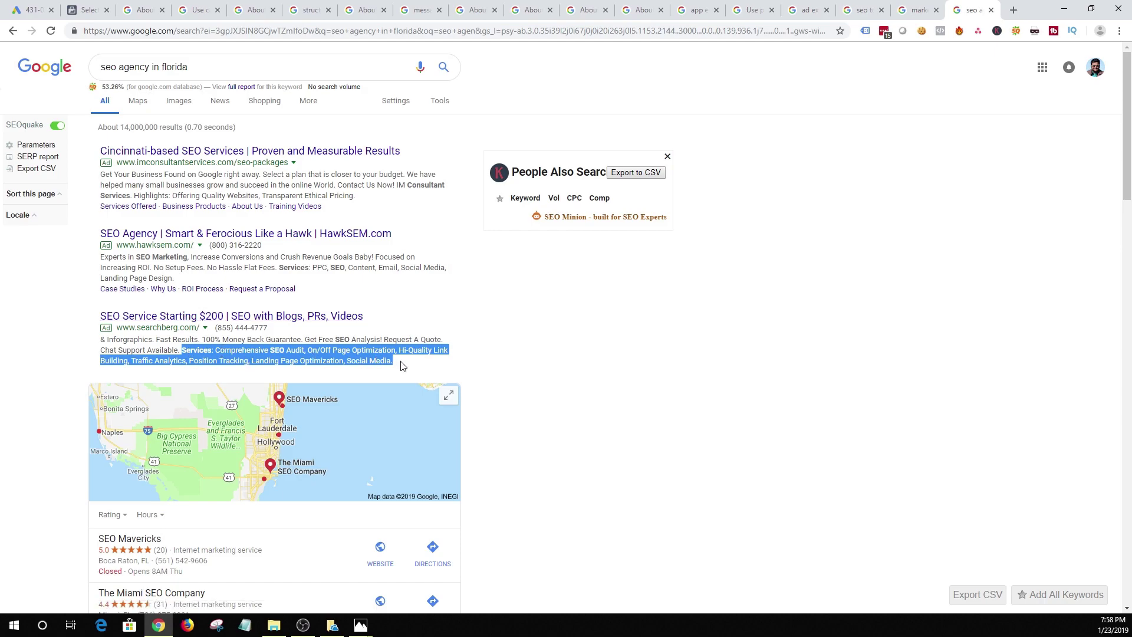
{"action": "left_click", "coordinate": [29, 9]}
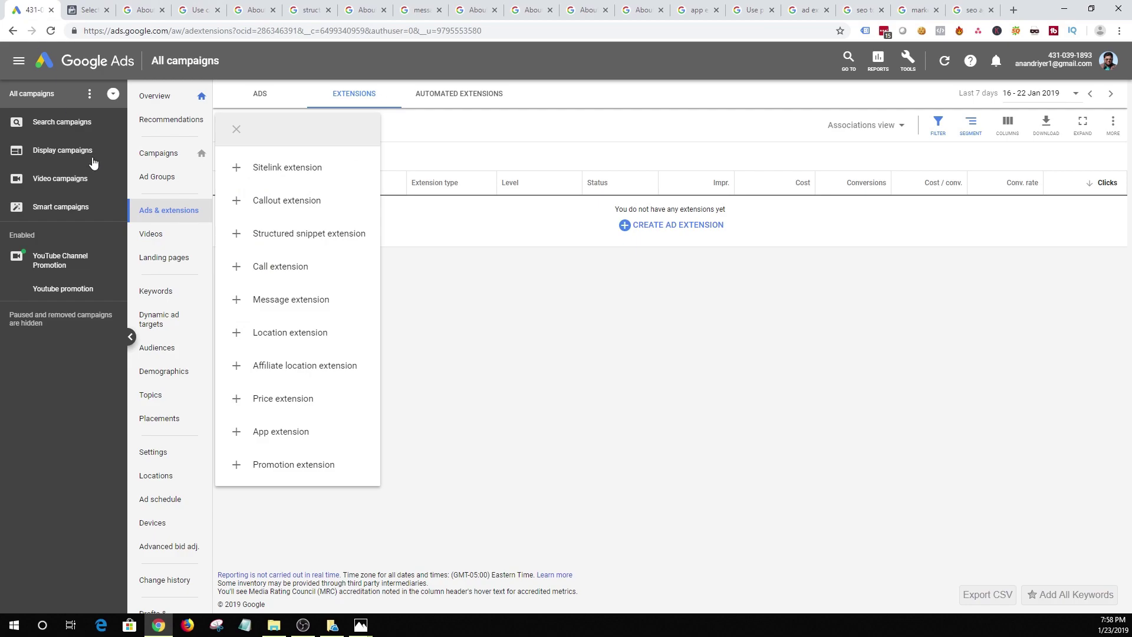
{"action": "left_click", "coordinate": [316, 241]}
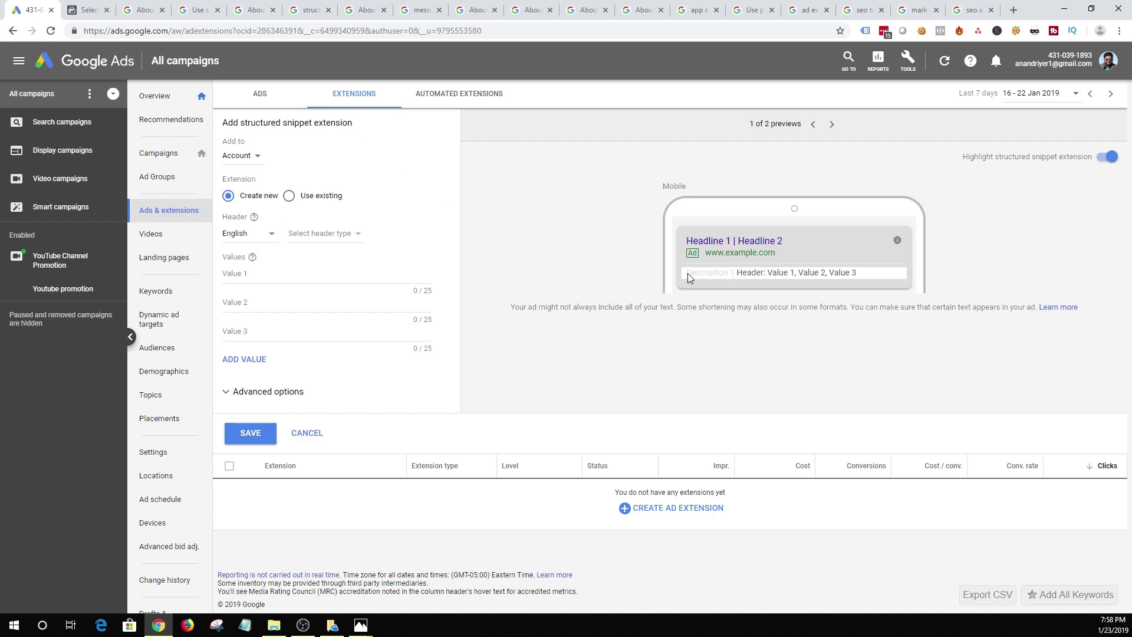
{"action": "left_click_drag", "start_coordinate": [689, 275], "coordinate": [735, 277]}
Leave the structured snippet form and bring up the extension types to locate the call extension
{"action": "left_click", "coordinate": [178, 211]}
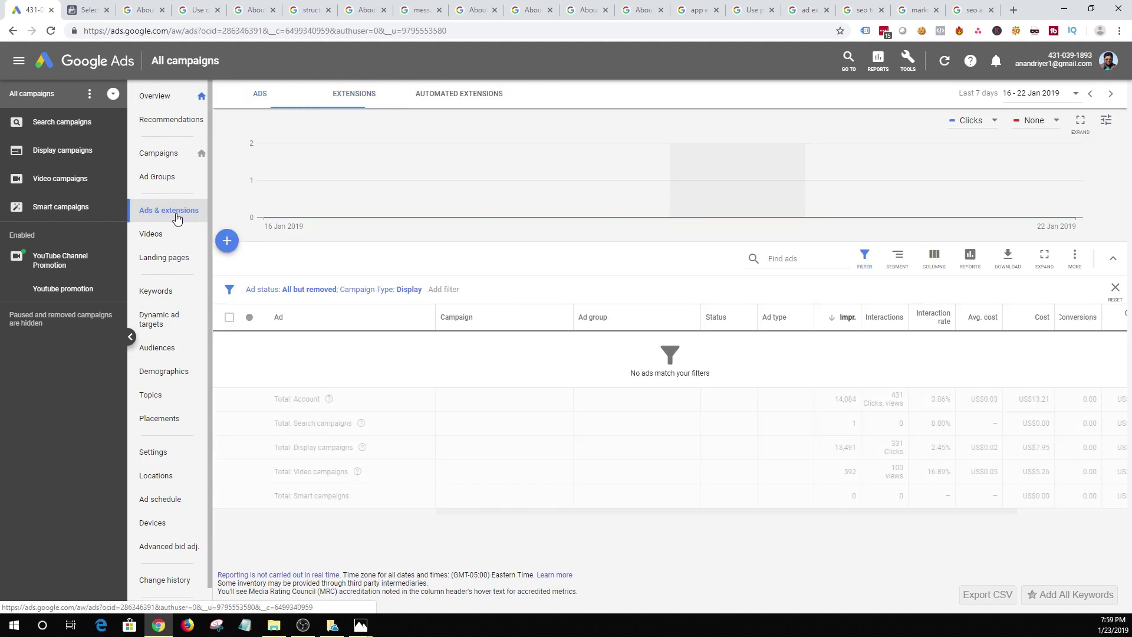
{"action": "left_click", "coordinate": [364, 90]}
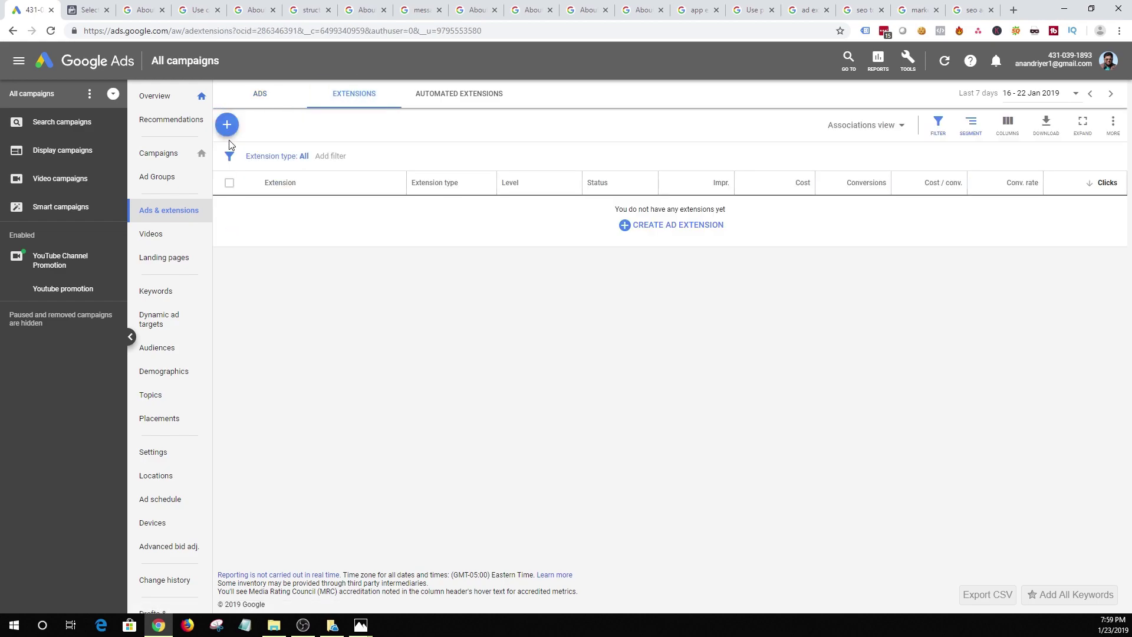
{"action": "left_click", "coordinate": [228, 125]}
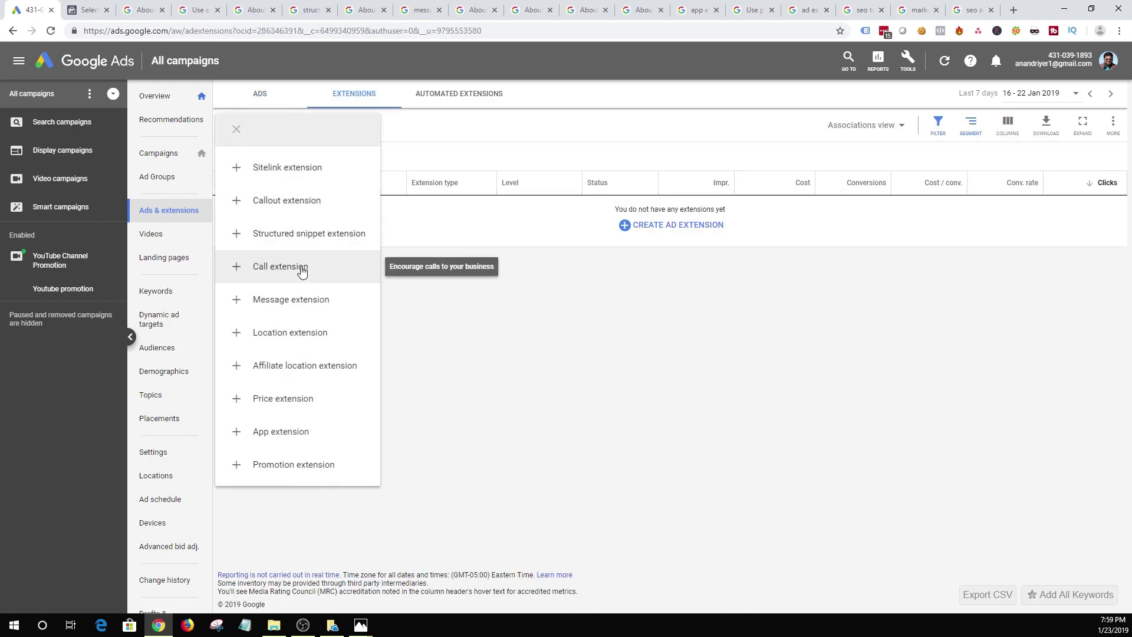
Return to the "seo agency in florida" results and examine the call extension example image in Photos
{"action": "left_click", "coordinate": [779, 305]}
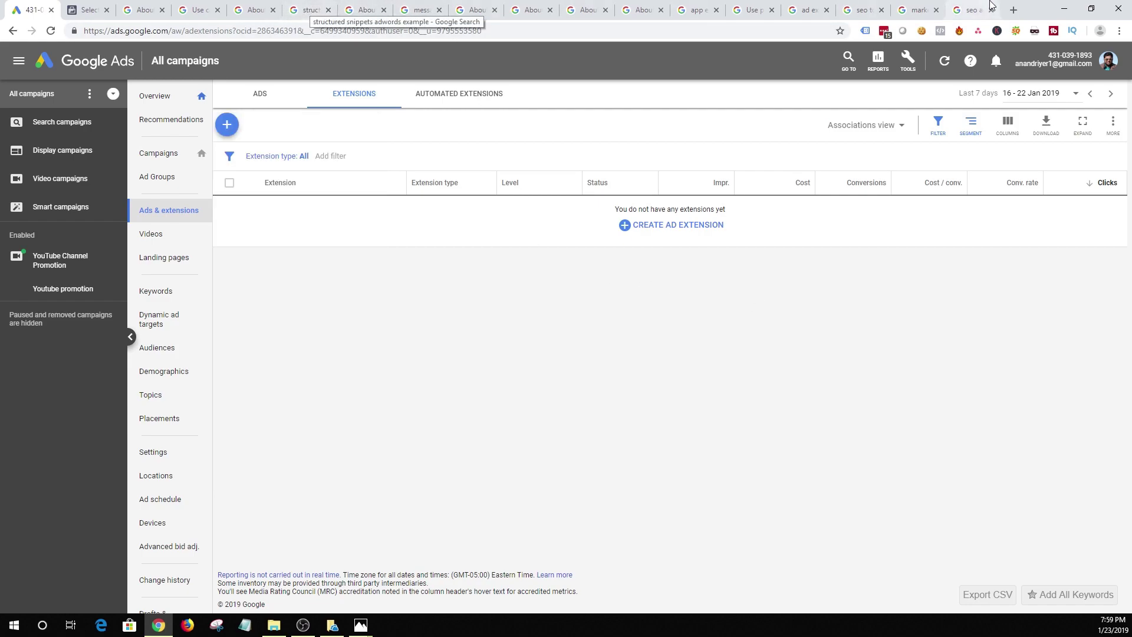
{"action": "left_click", "coordinate": [964, 7]}
{"action": "left_click", "coordinate": [553, 341]}
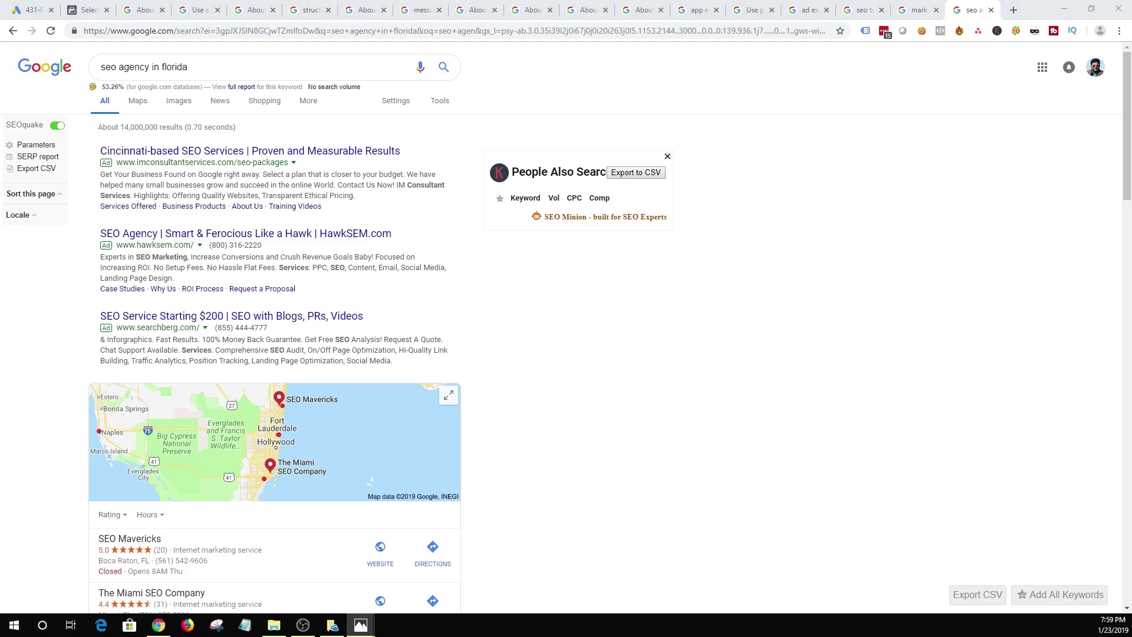
{"action": "double_click", "coordinate": [291, 112]}
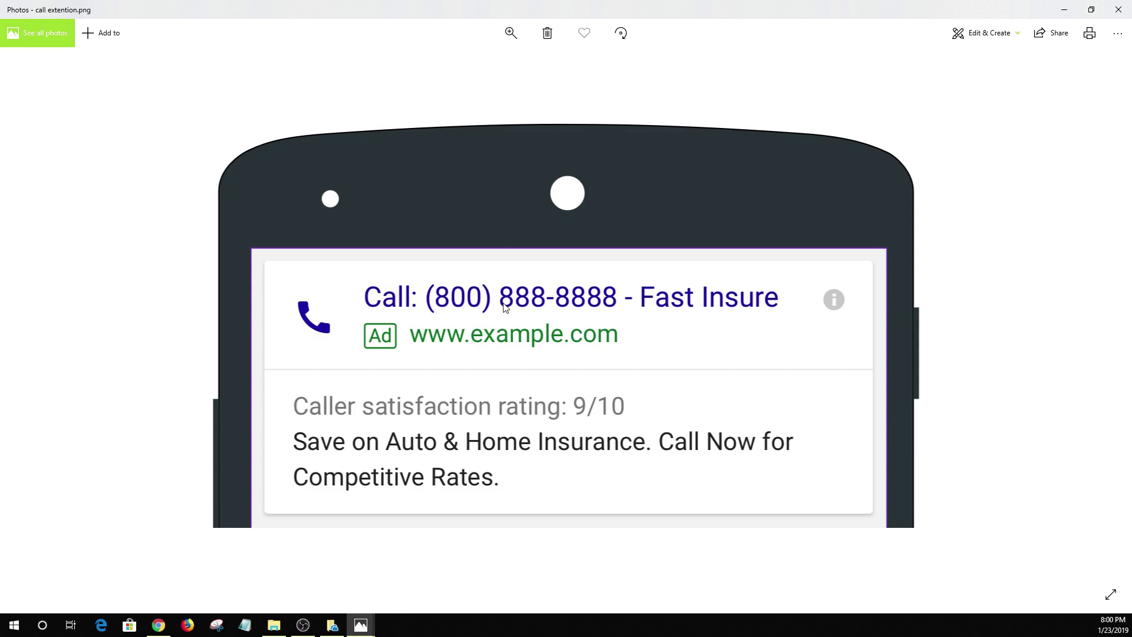
{"action": "left_click", "coordinate": [1056, 10]}
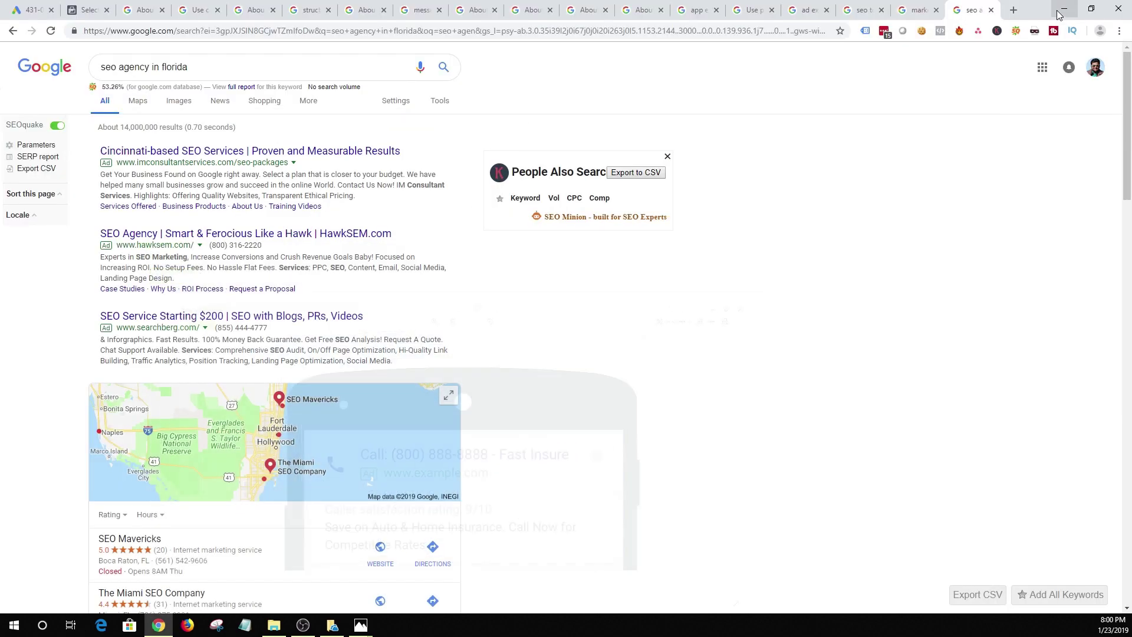
Review the extension types in Google Ads and examine the message extension example in the "car dealer" ad from the image results
{"action": "left_click", "coordinate": [31, 15]}
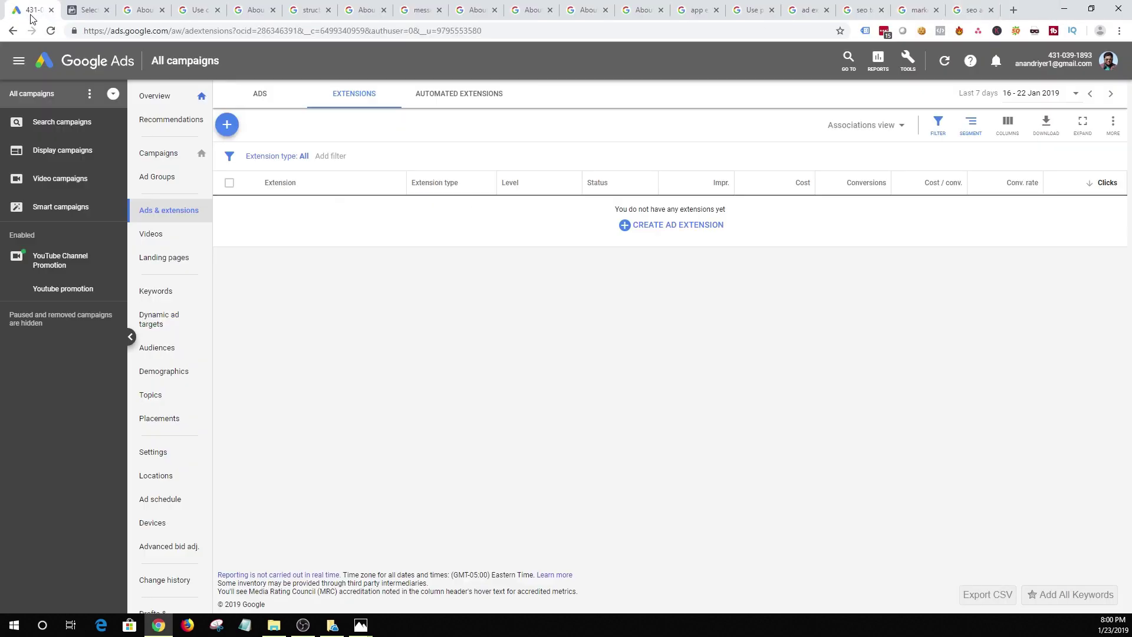
{"action": "left_click", "coordinate": [225, 126]}
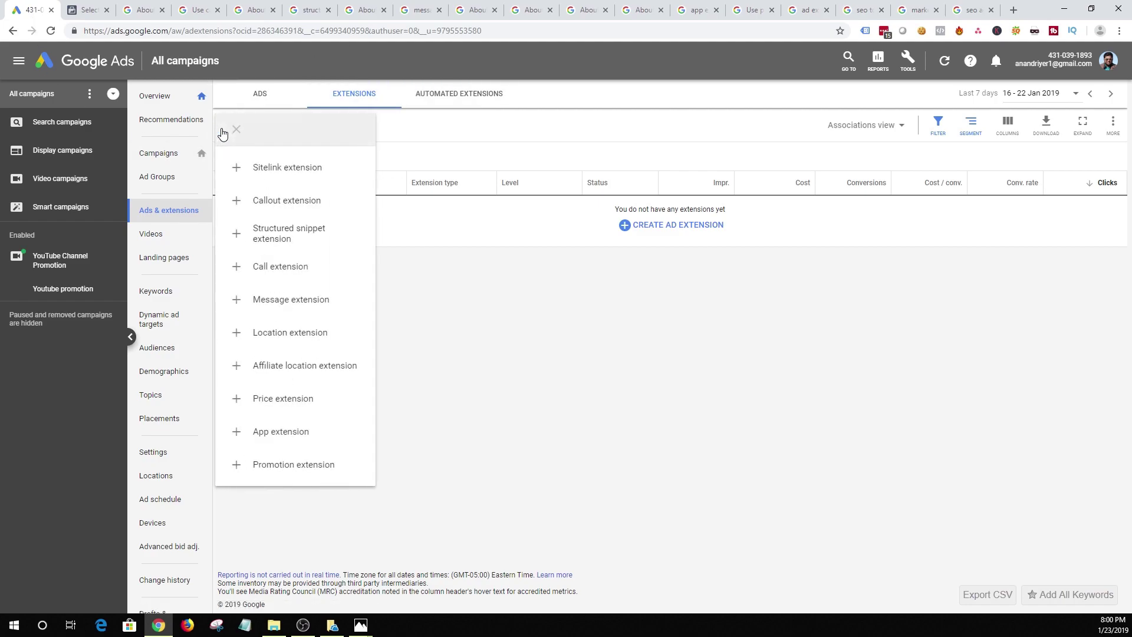
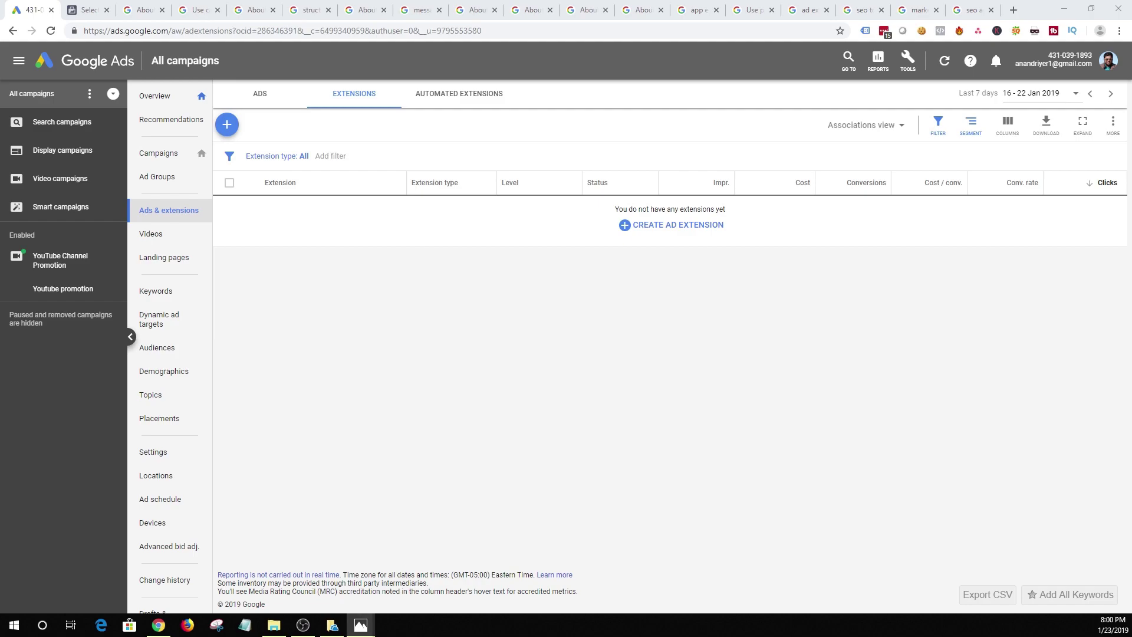
{"action": "left_click", "coordinate": [360, 625]}
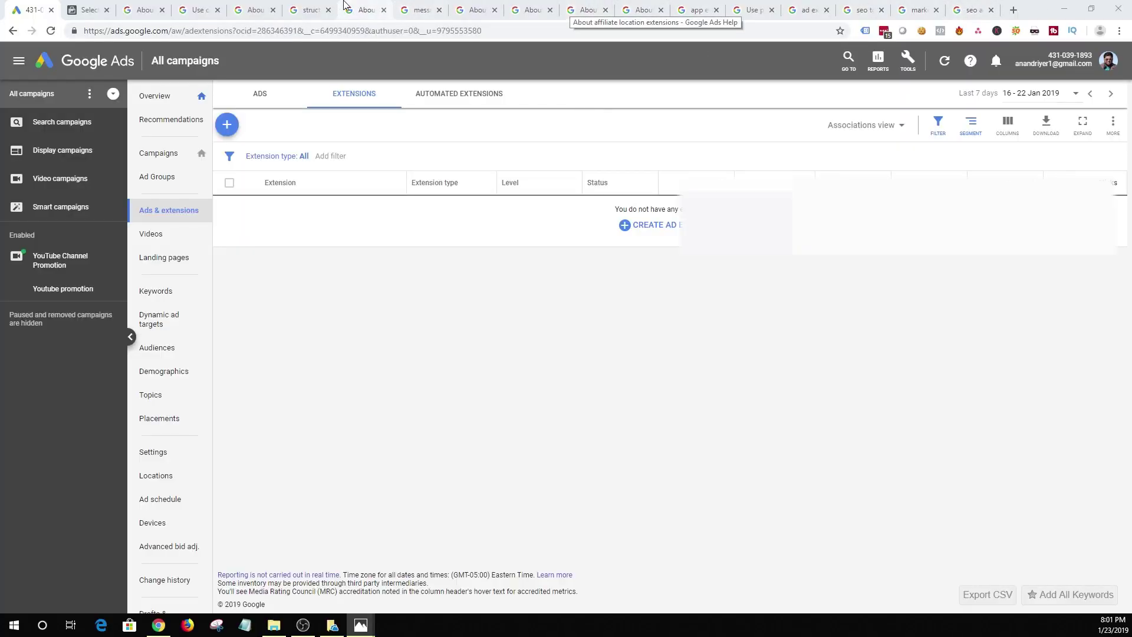
{"action": "left_click", "coordinate": [430, 8]}
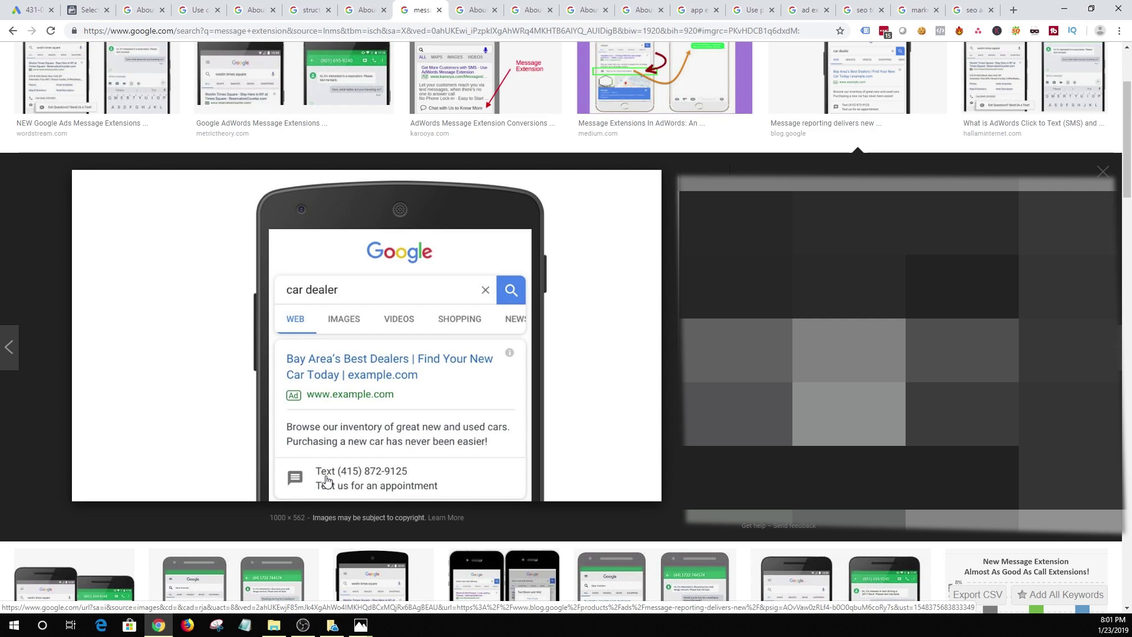
Bring up the extension types in Google Ads and examine the "About location extensions" help article, including its Amherst Ice Cream Parlour sample ad
{"action": "left_click", "coordinate": [33, 7]}
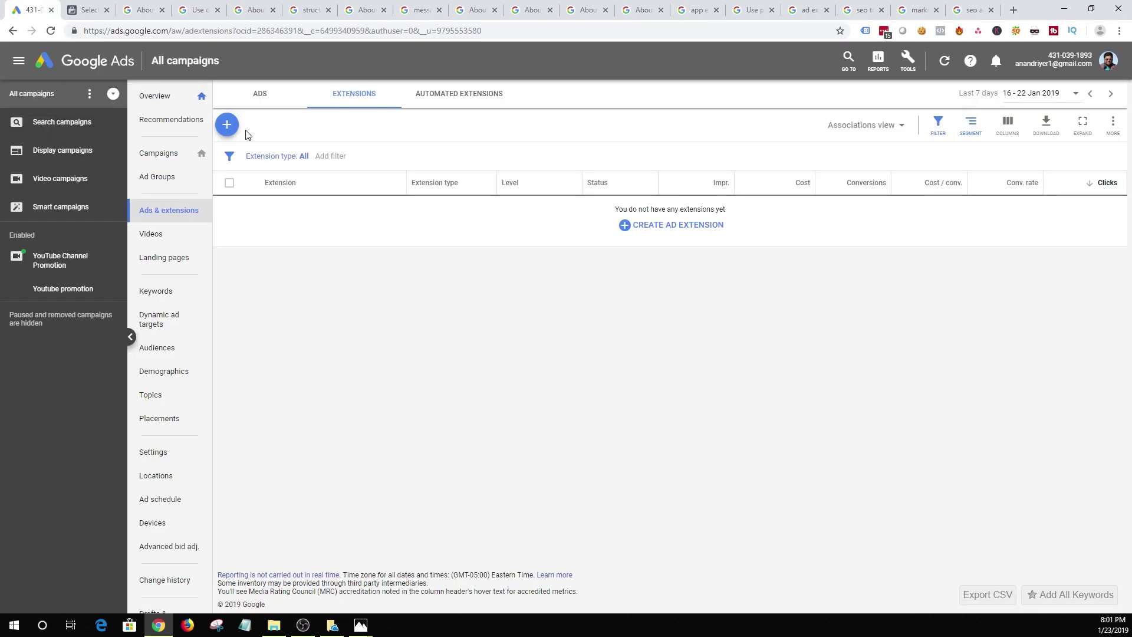
{"action": "left_click", "coordinate": [227, 125]}
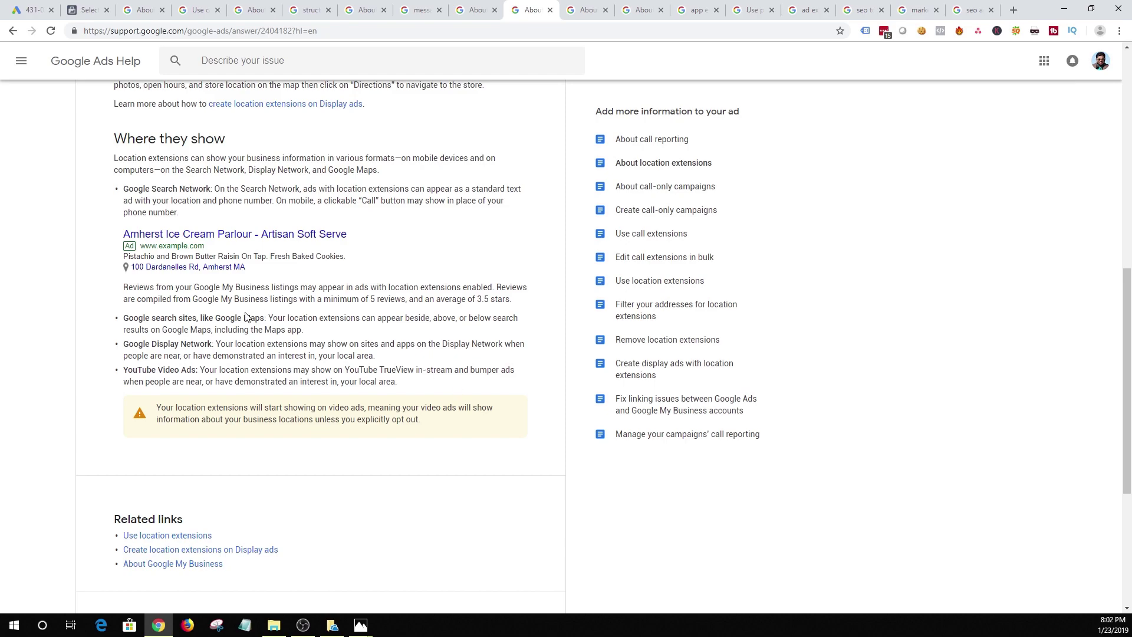
{"action": "left_click_drag", "start_coordinate": [125, 234], "coordinate": [262, 268]}
{"action": "left_click", "coordinate": [298, 269]}
{"action": "scroll", "coordinate": [171, 299], "scroll_direction": "up", "scroll_amount": 5}
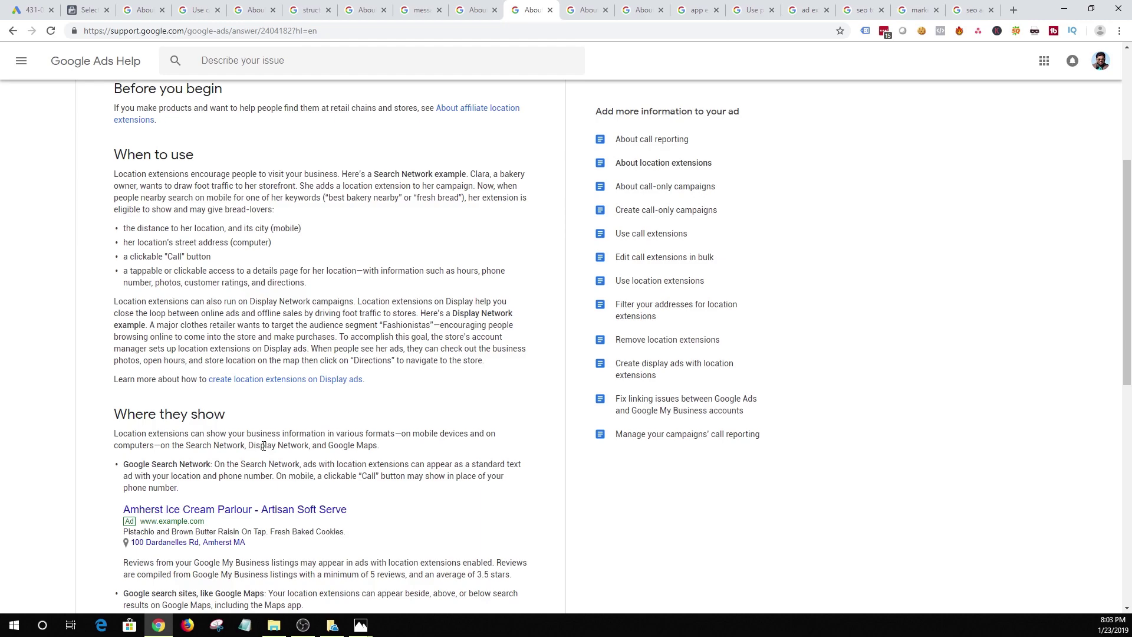
{"action": "scroll", "coordinate": [264, 446], "scroll_direction": "up", "scroll_amount": 5}
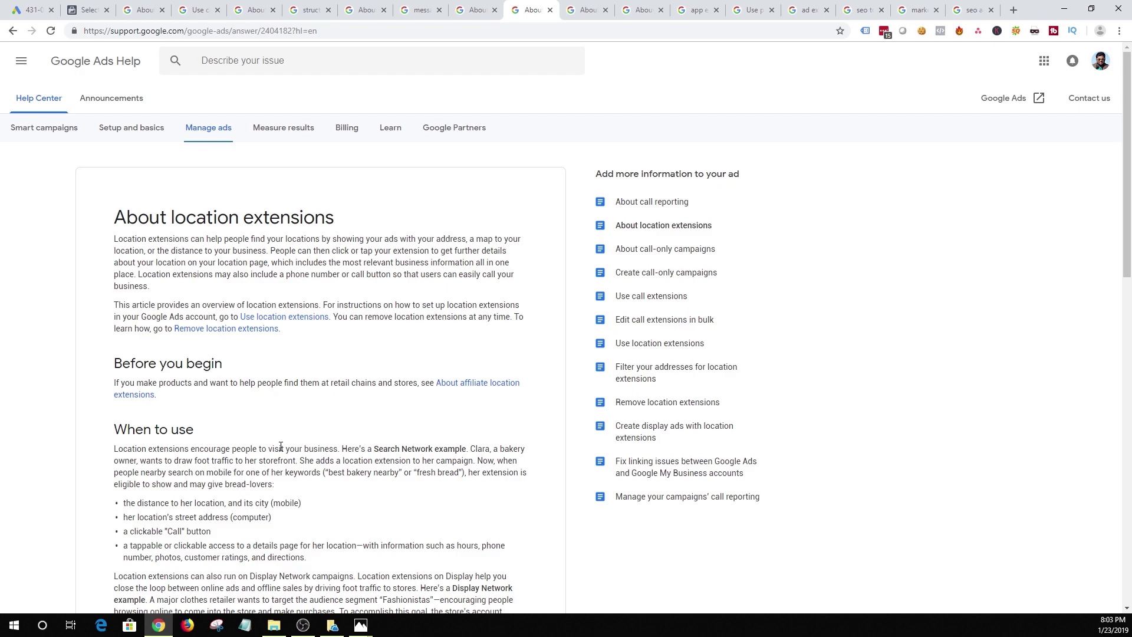
Return to the extension types in Google Ads and examine the price extension example image of the hair salon ad in Photos
{"action": "left_click", "coordinate": [30, 10]}
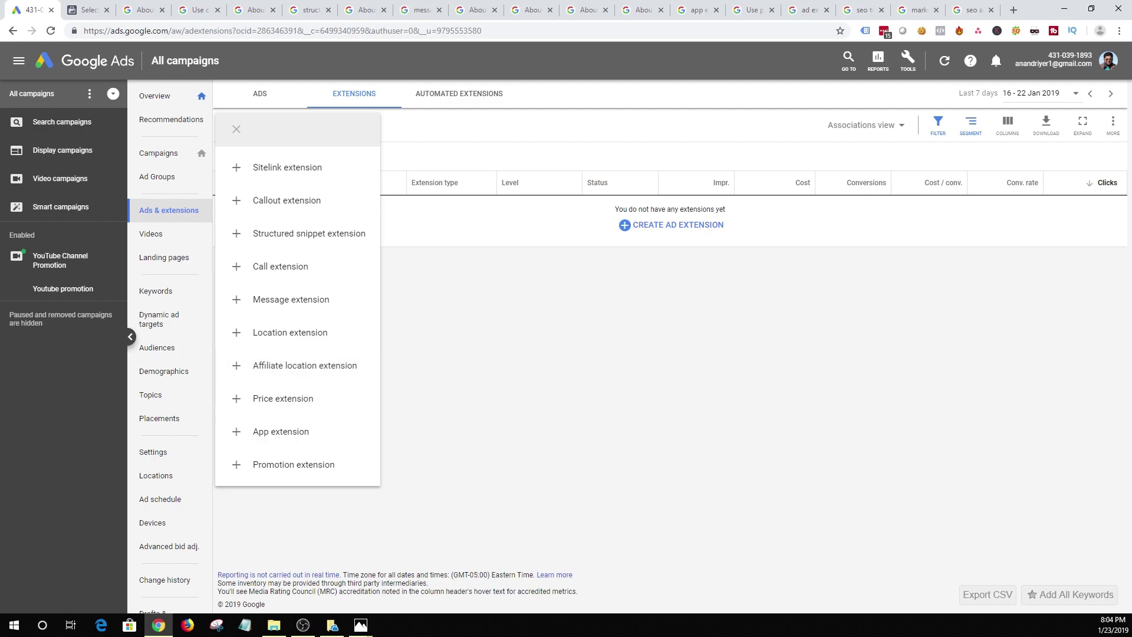
{"action": "key", "text": "alt+Tab"}
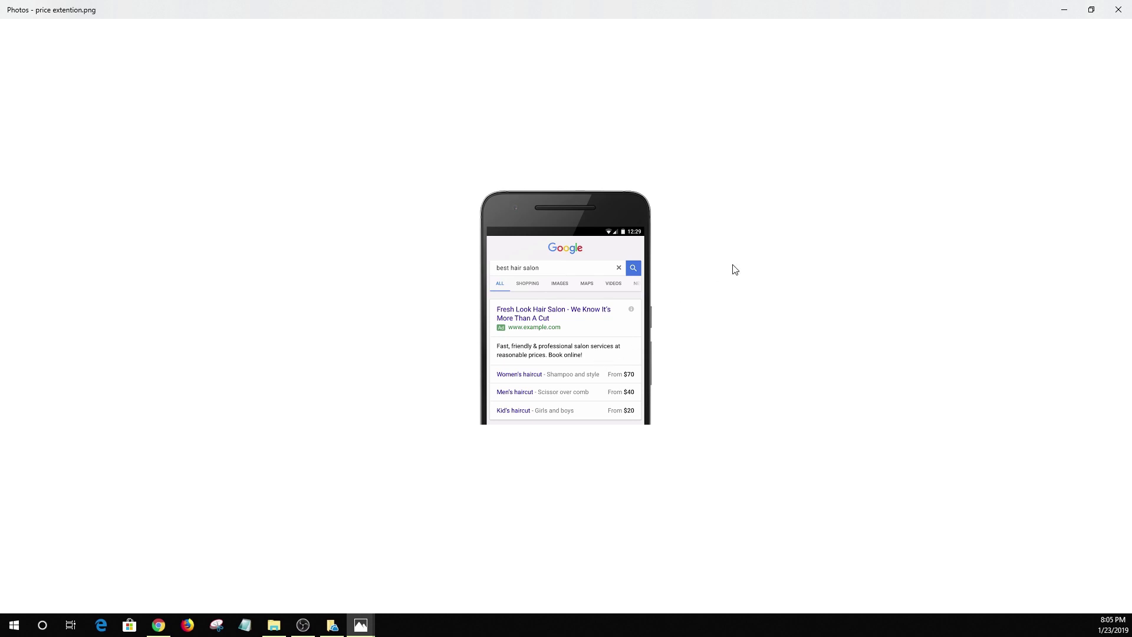
{"action": "left_click", "coordinate": [1064, 12]}
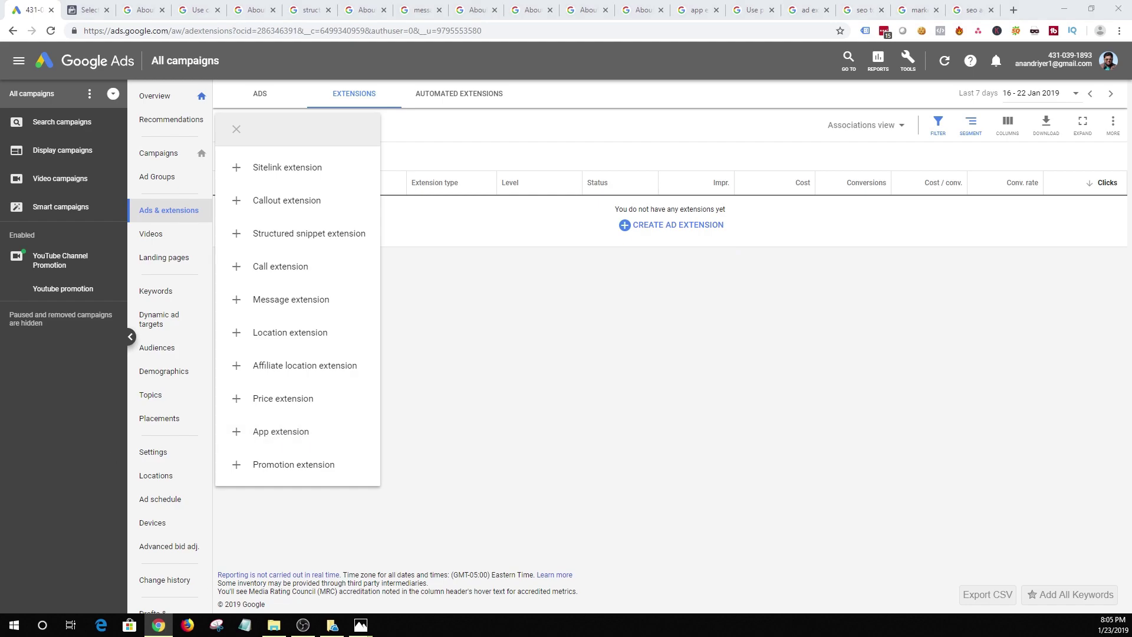
Examine the app extension example image of the Amazon ad in Photos, and return to the extension types in Google Ads
{"action": "key", "text": "super+d"}
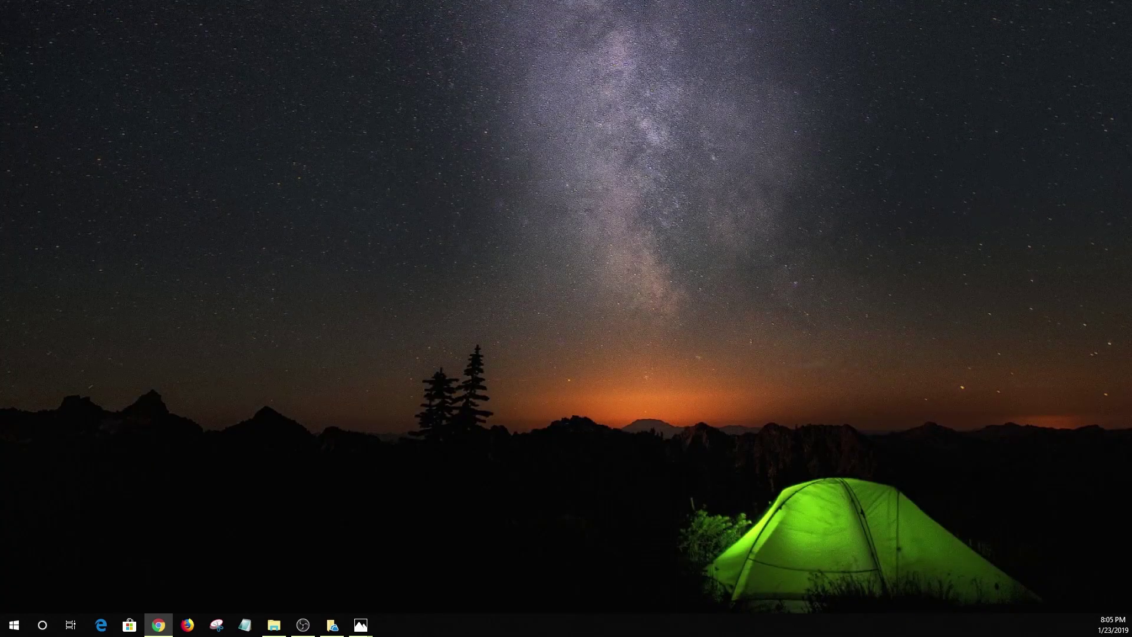
{"action": "key", "text": "super+d"}
{"action": "key", "text": "alt+Tab"}
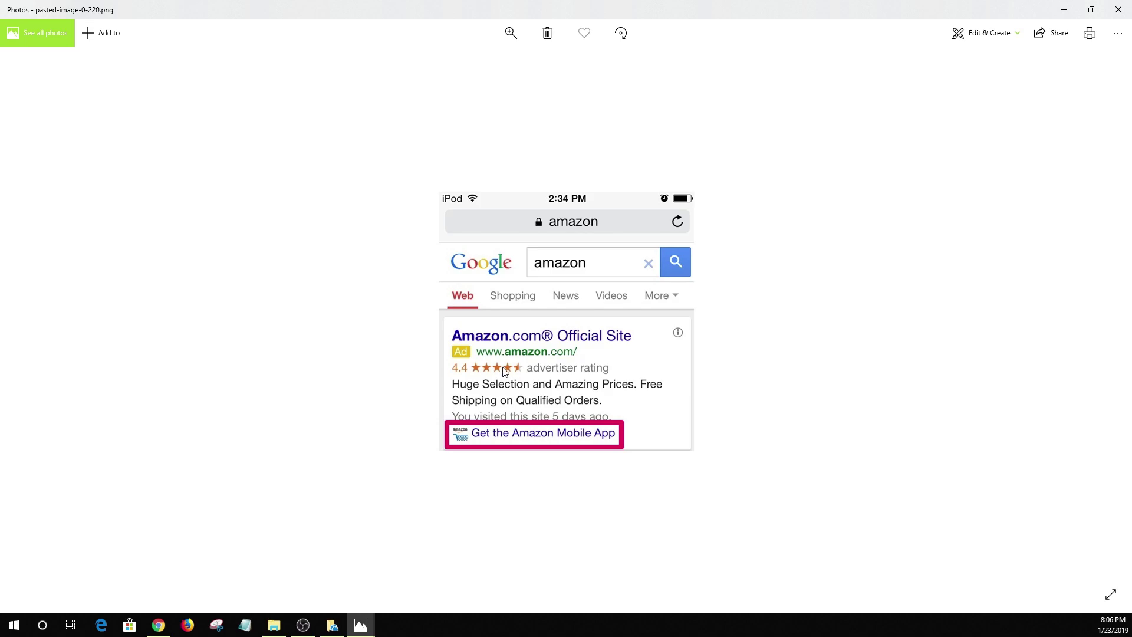
{"action": "left_click", "coordinate": [158, 624]}
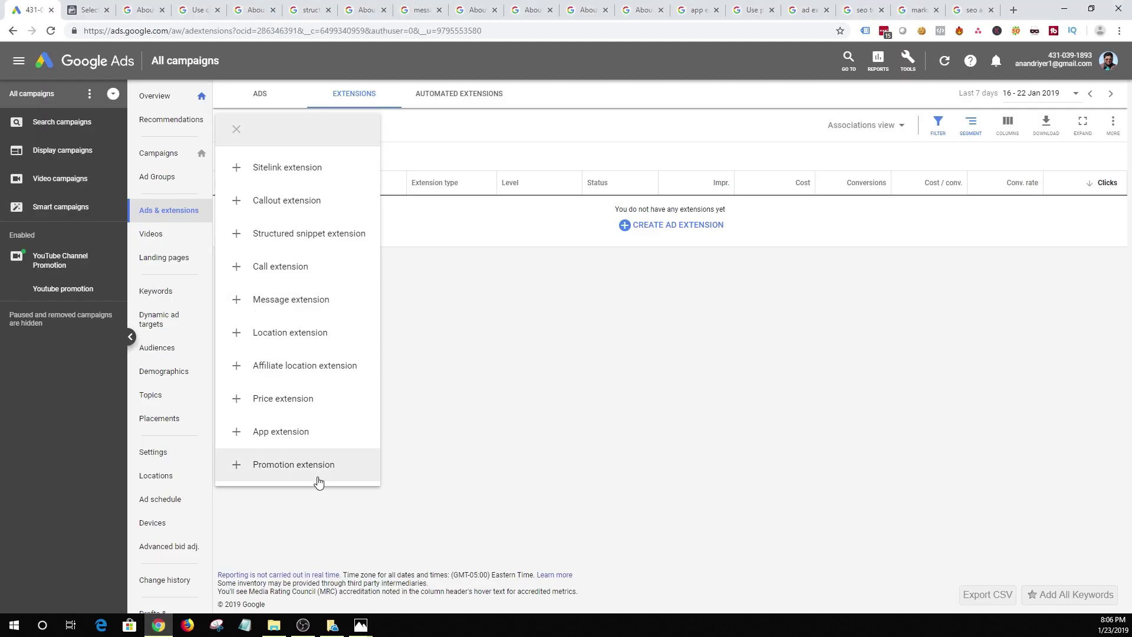